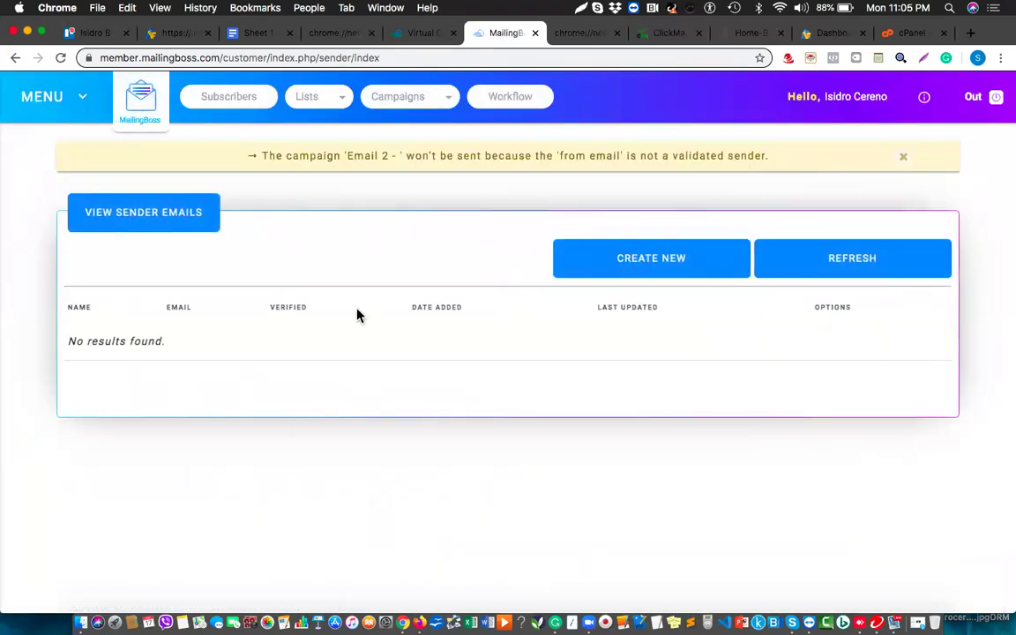
Open MailingBoss's Create New Sender Email form, then switch back to the cPanel tab.
click(667, 271)
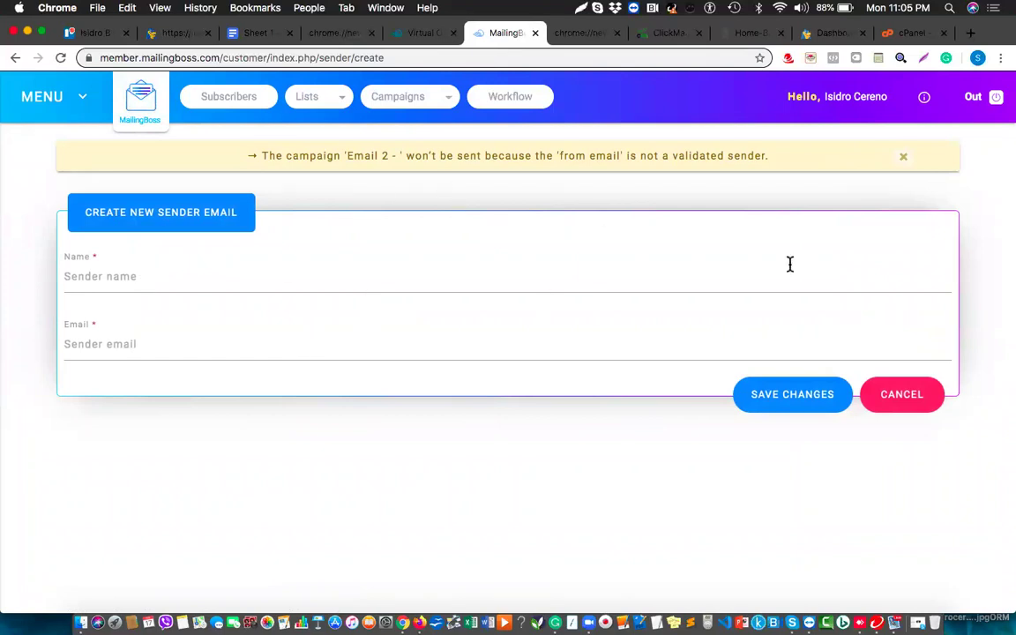
click(908, 37)
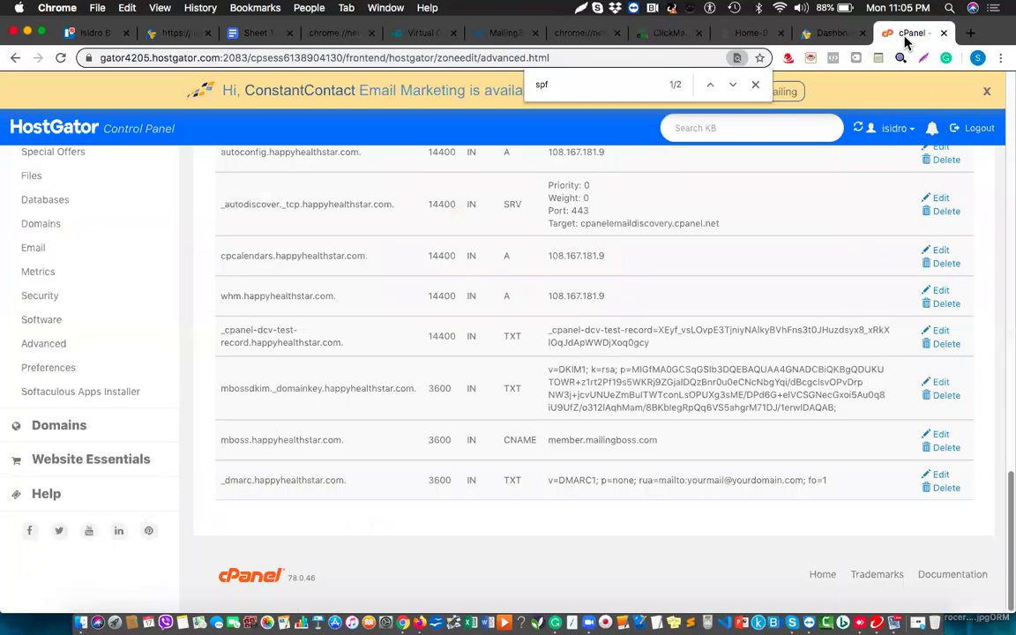
Leave the Advanced Zone Editor for the cPanel home page via the Email sidebar link.
scroll(356, 378, up, 8)
scroll(357, 377, up, 10)
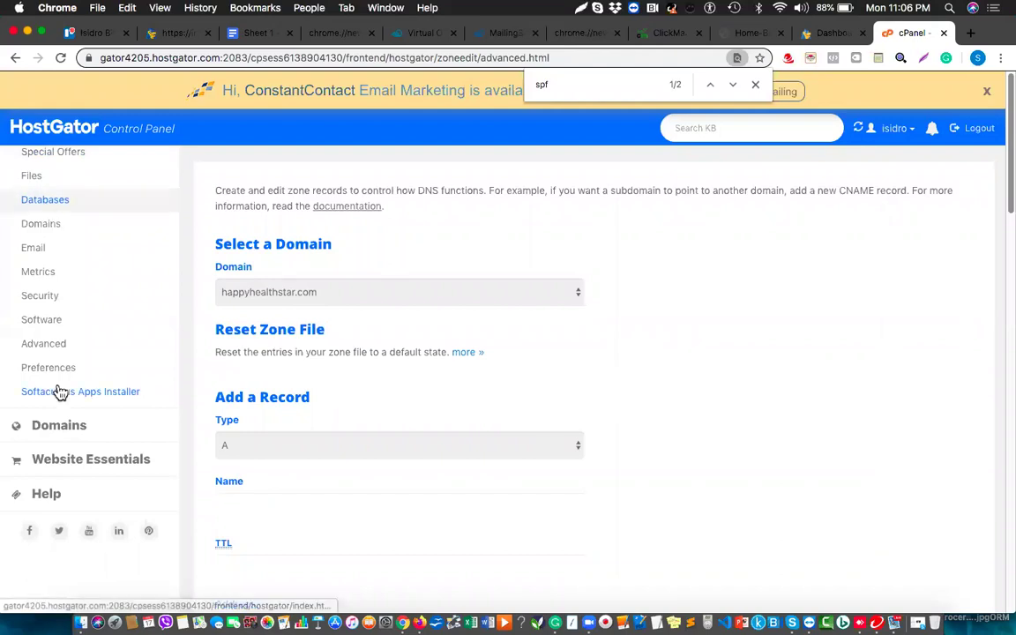
click(29, 251)
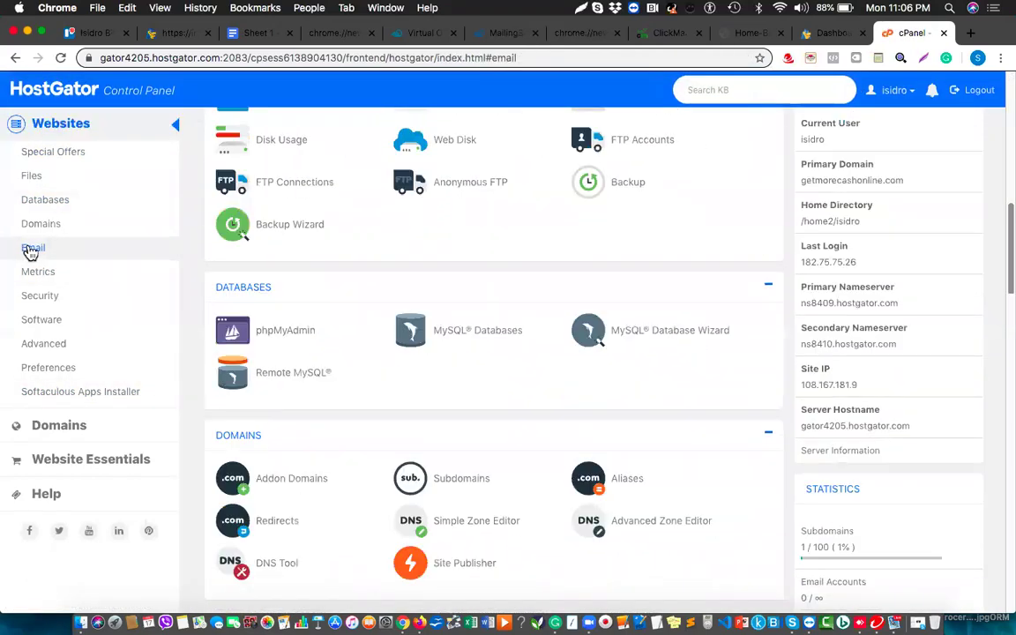
scroll(603, 313, up, 15)
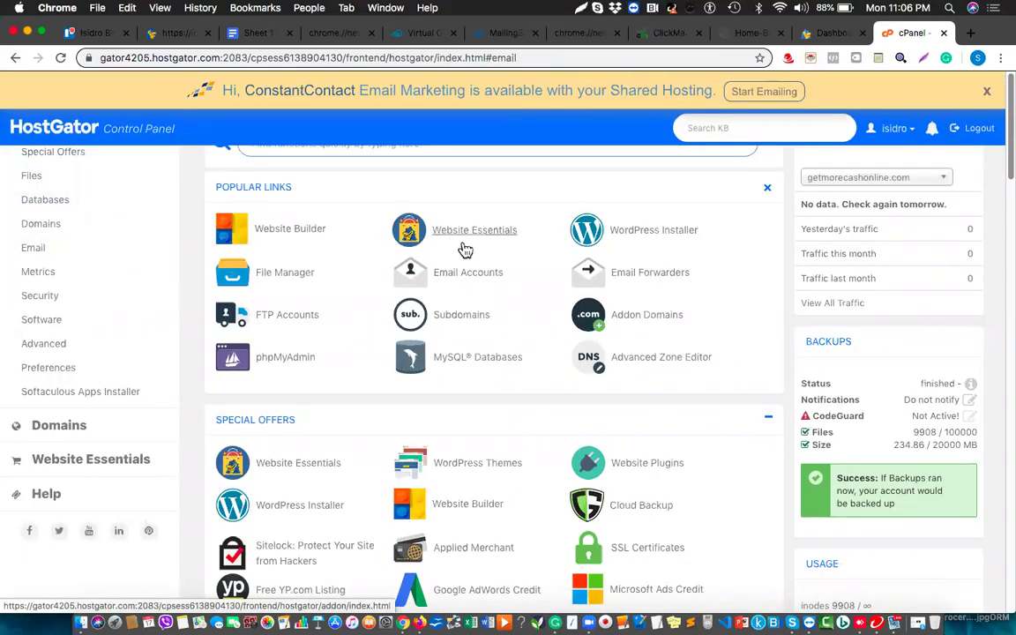
Open Email Accounts and set the new account's domain to happyhealthstar.com.
click(456, 274)
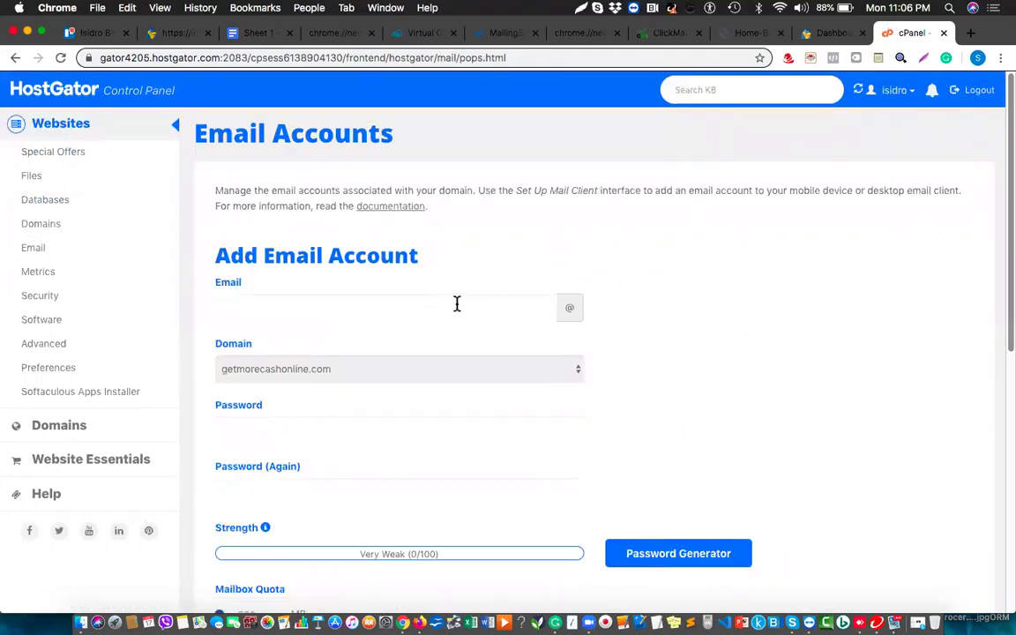
click(447, 366)
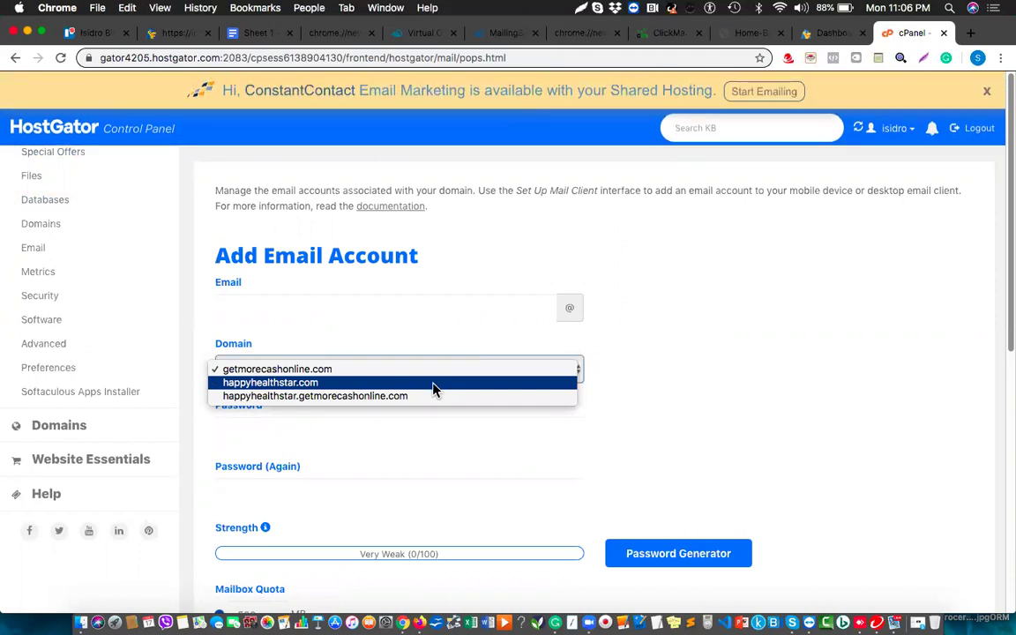
click(433, 385)
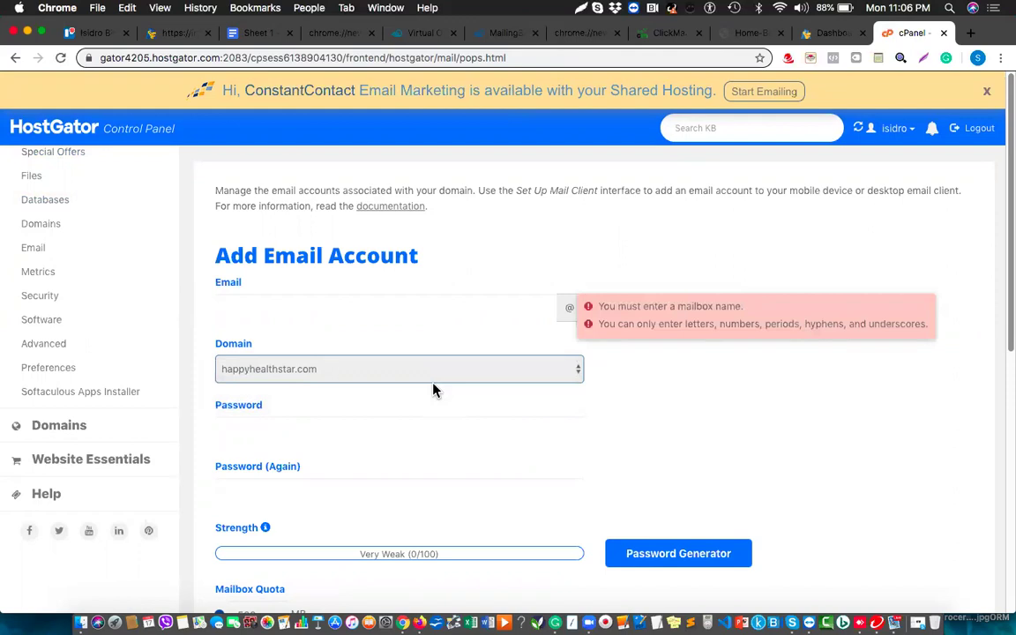
click(450, 305)
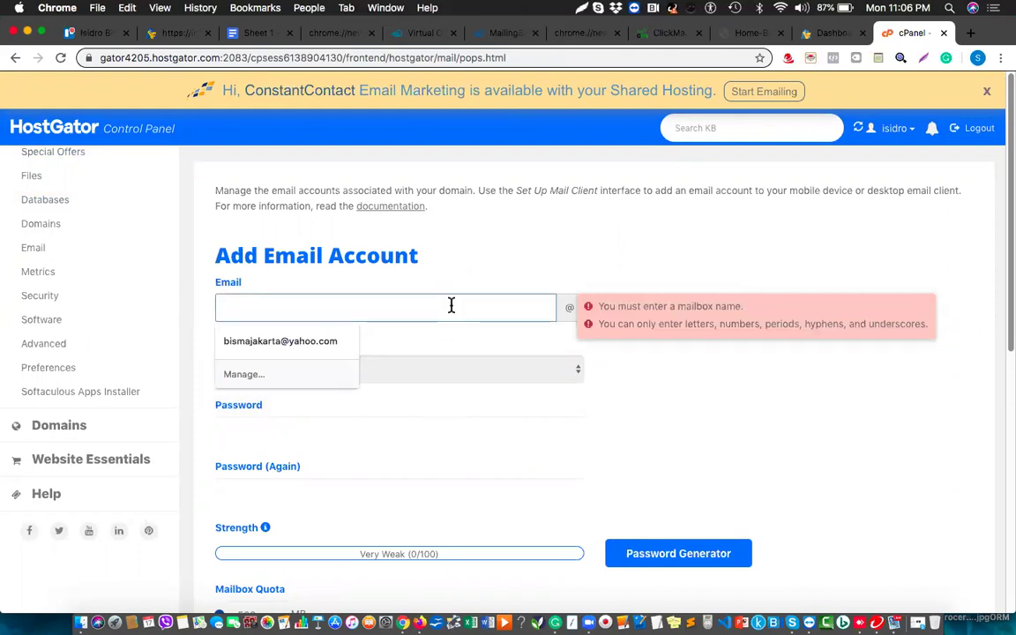
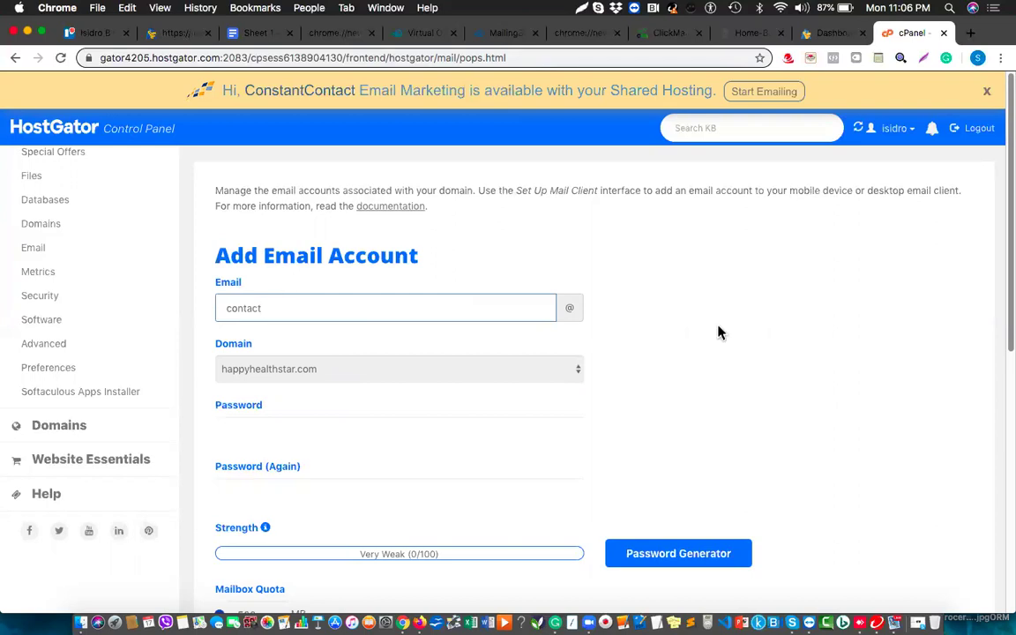
double_click(236, 307)
click(691, 345)
scroll(692, 347, down, 1)
scroll(692, 347, down, 2)
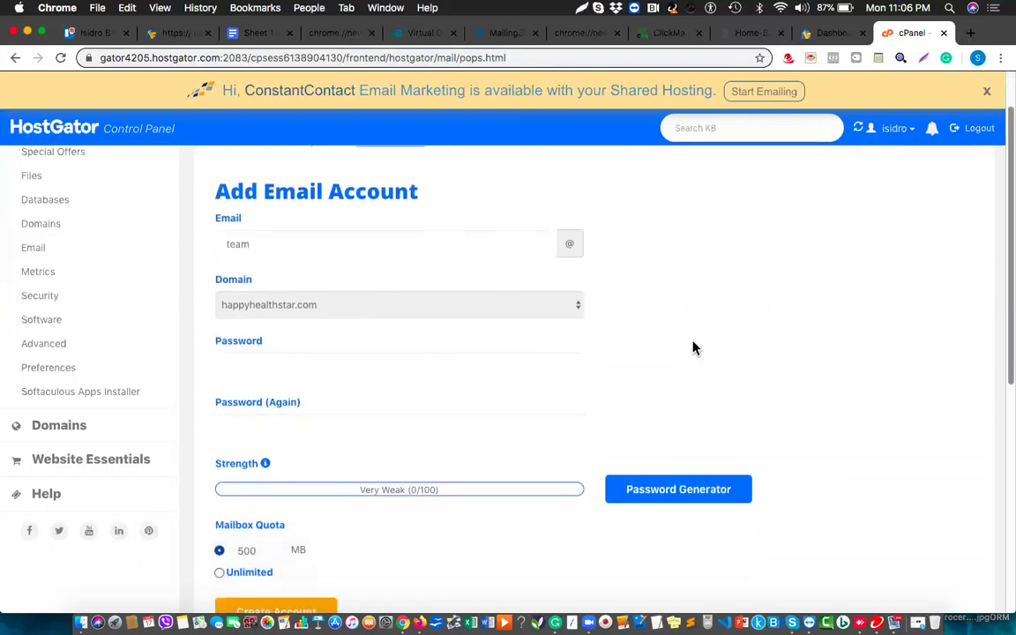
click(322, 359)
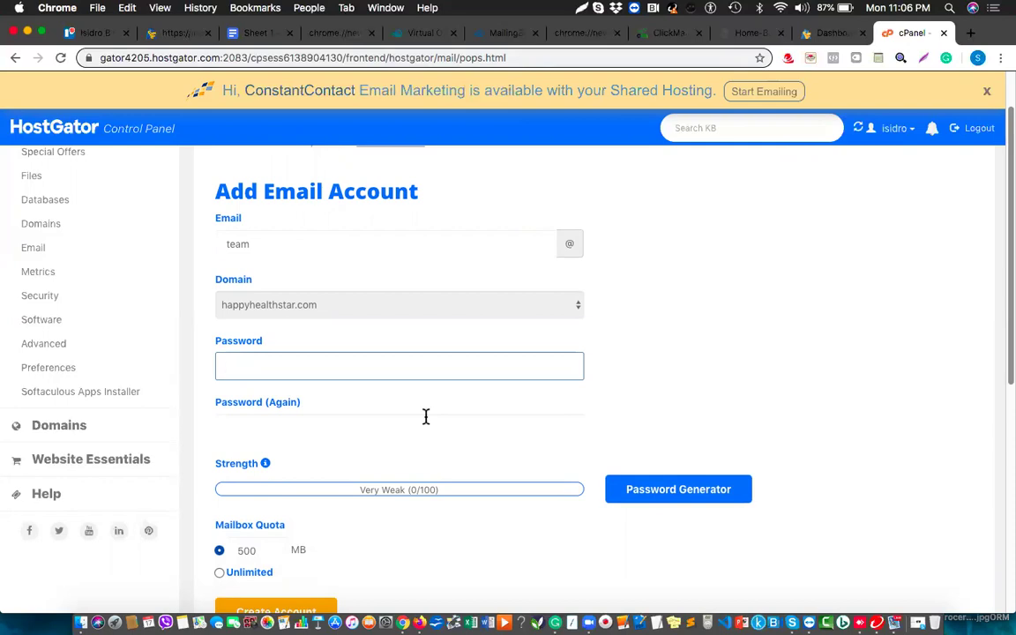
text(a)
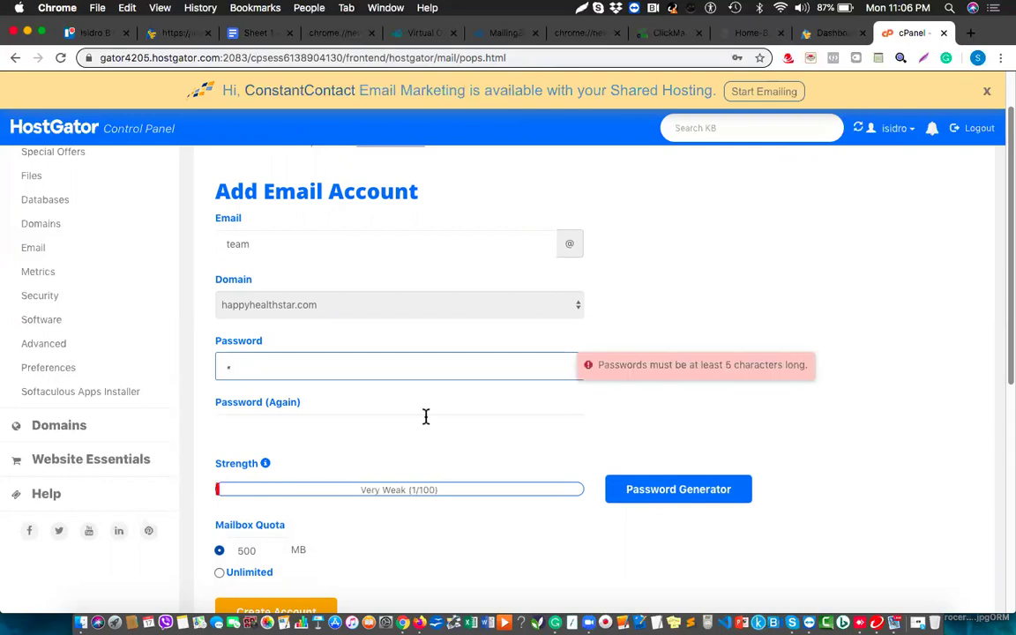
key(BackSpace)
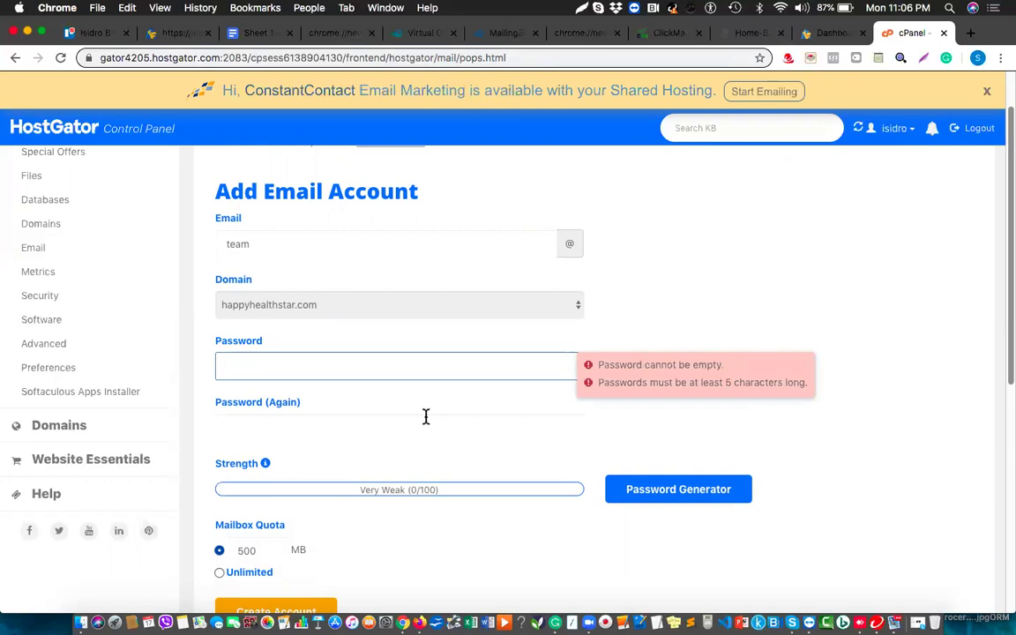
text(passw)
key(BackSpace)
key(BackSpace)
key(BackSpace)
key(BackSpace)
key(BackSpace)
text(passw)
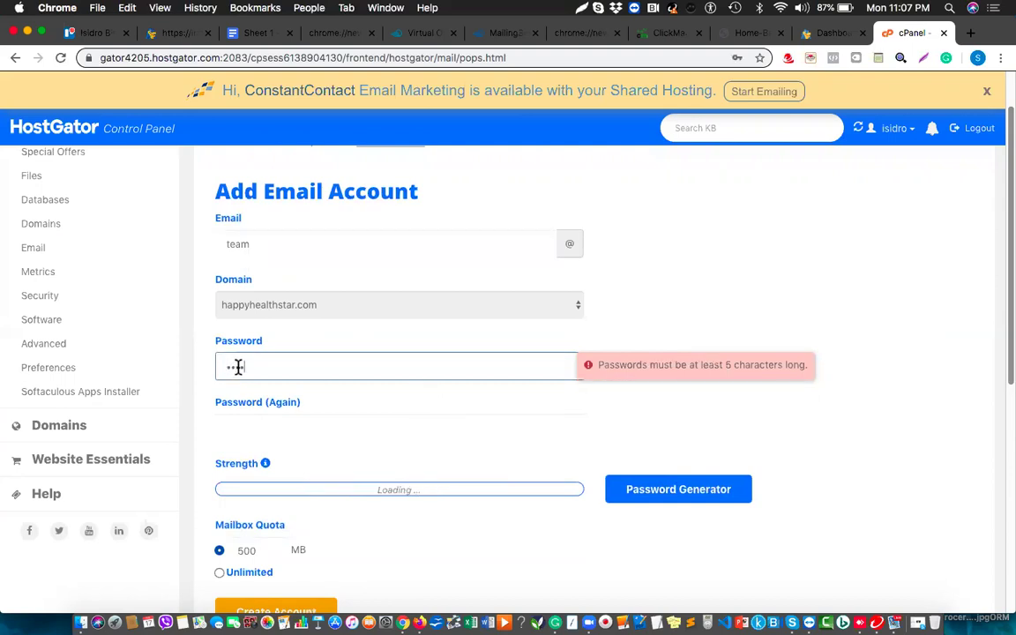
text(ord)
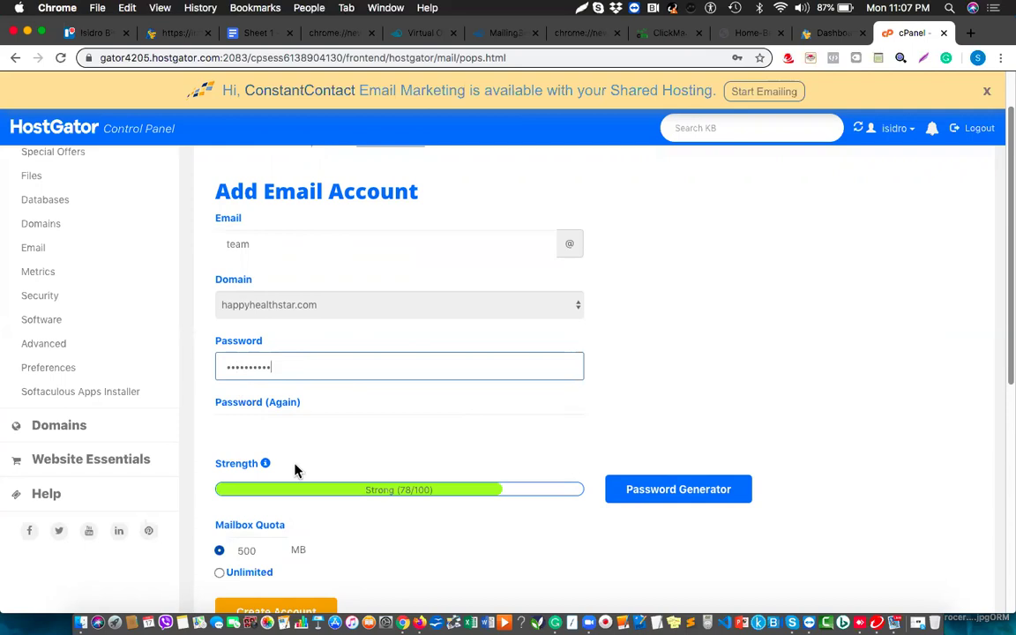
click(264, 439)
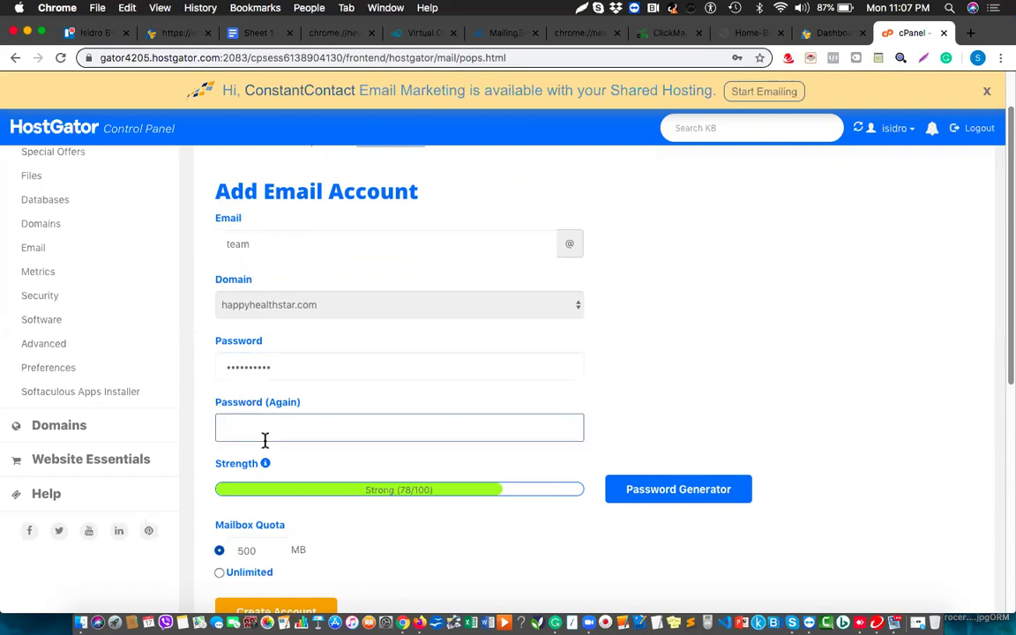
text(••••••••••)
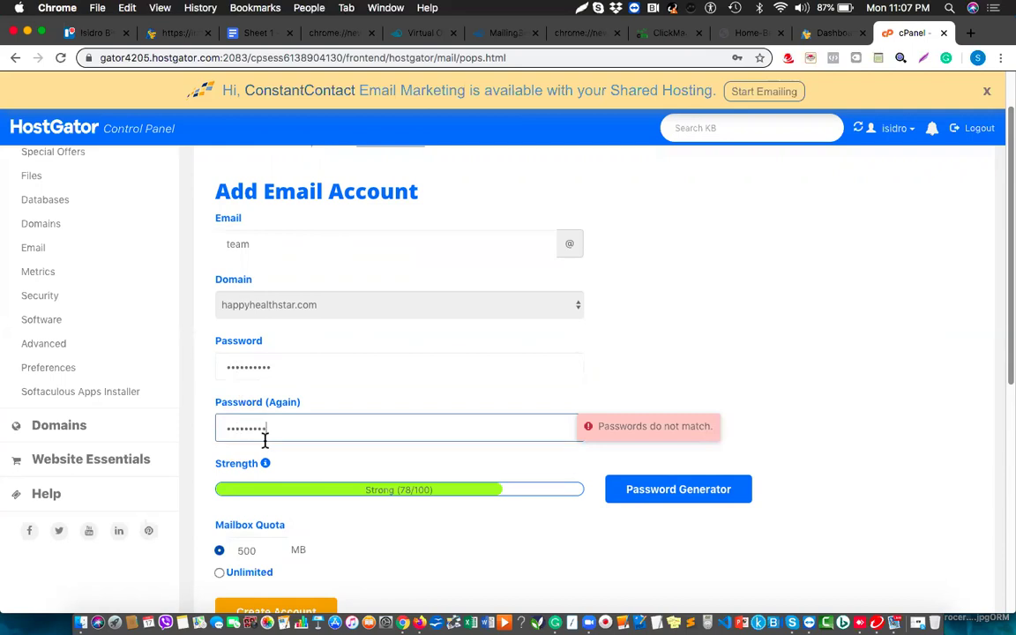
text(•)
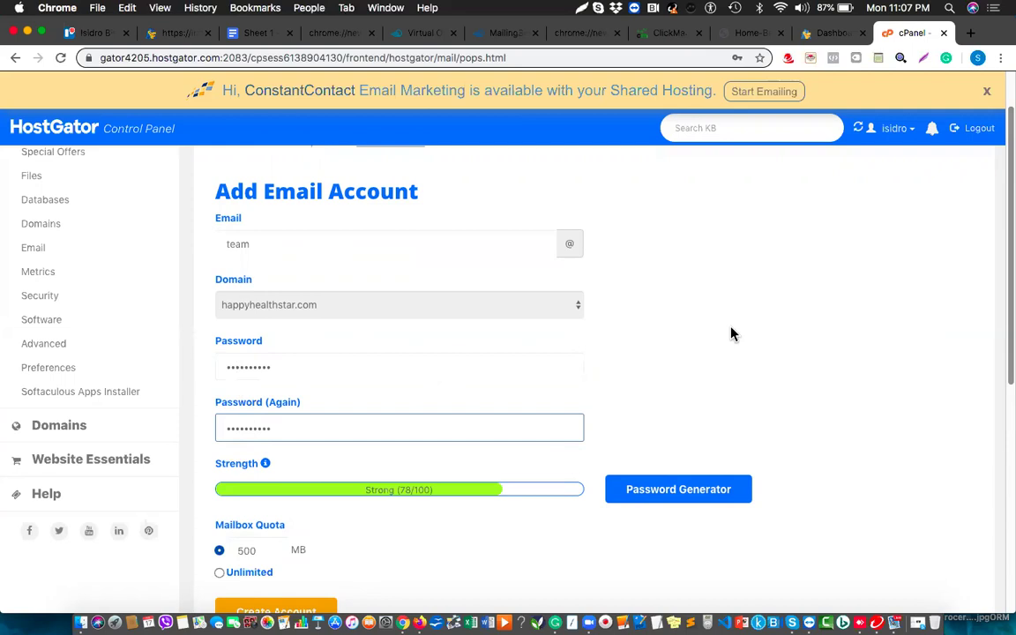
scroll(732, 335, down, 5)
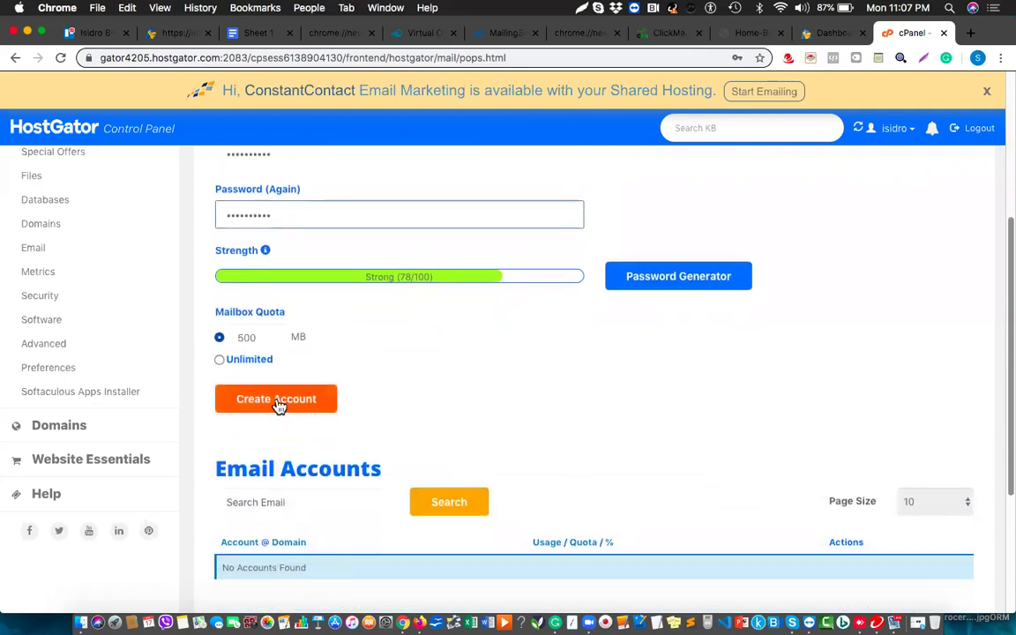
click(276, 402)
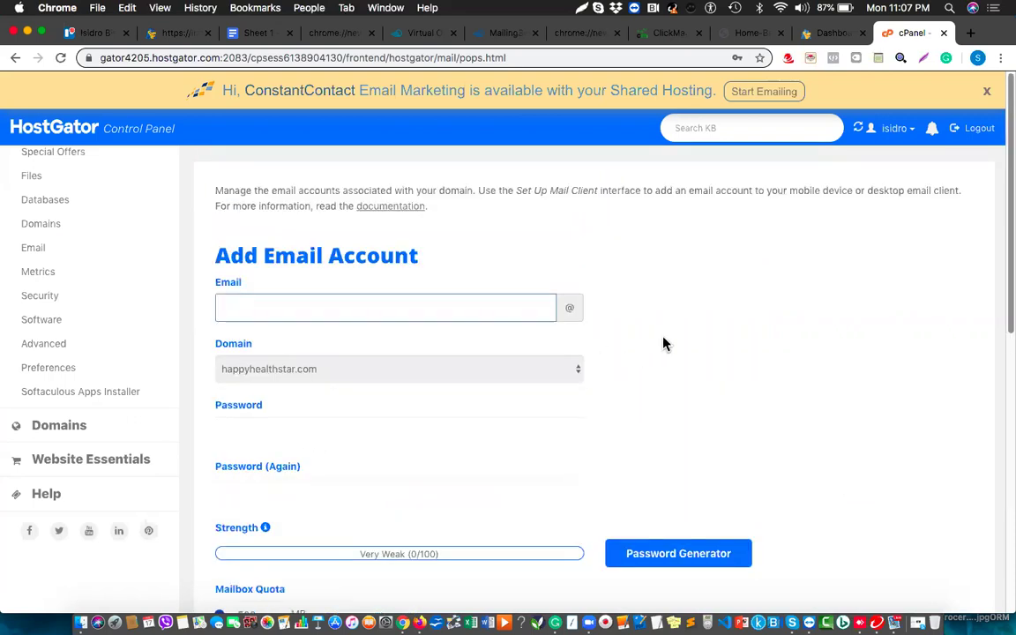
key(Down)
key(Down)
key(Down)
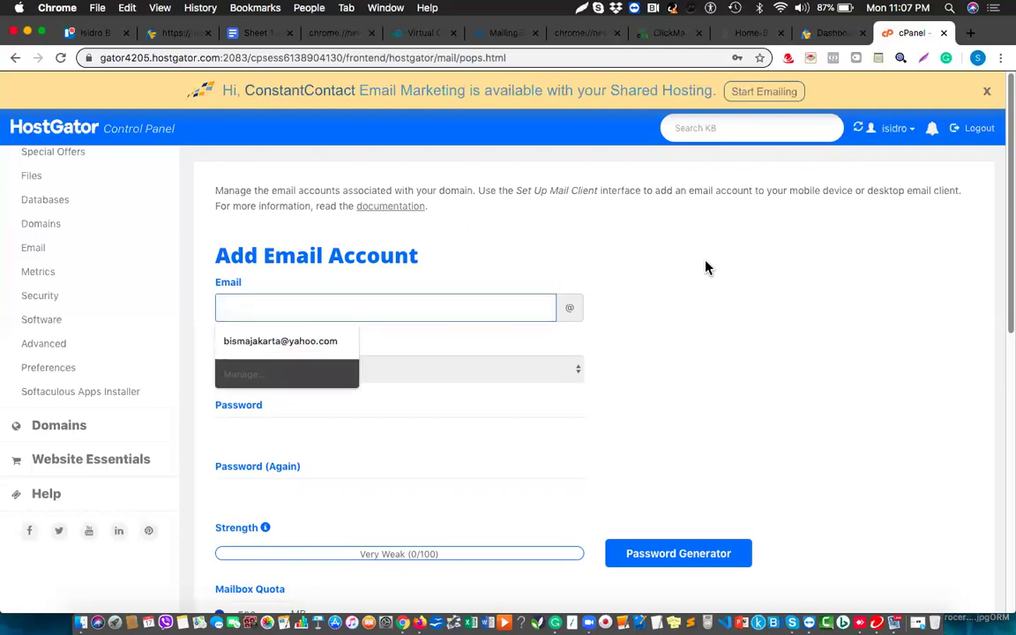
click(864, 330)
scroll(864, 331, down, 3)
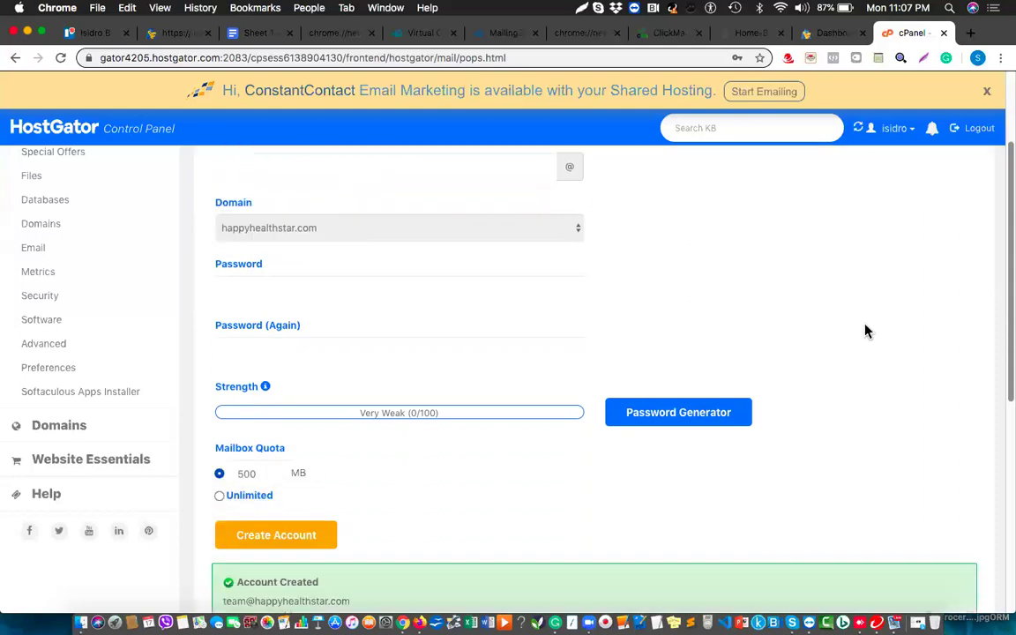
scroll(865, 331, down, 5)
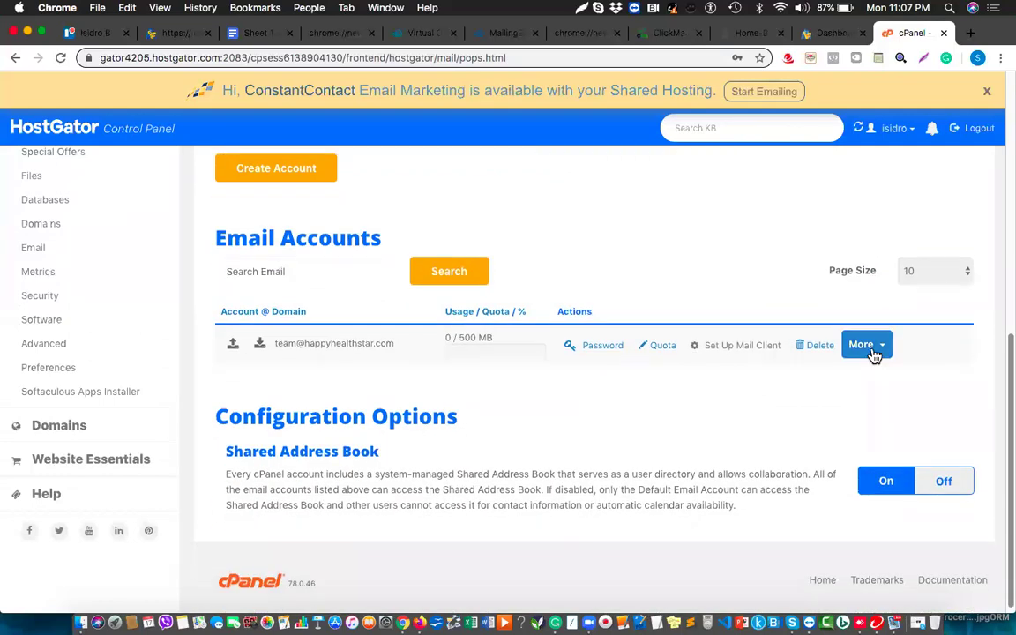
click(873, 351)
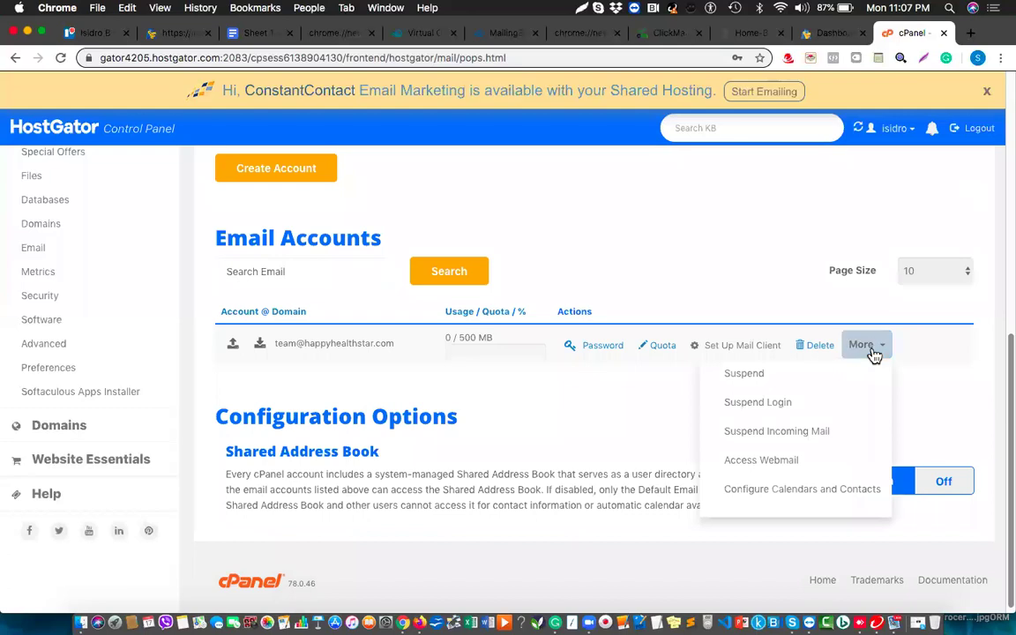
click(775, 469)
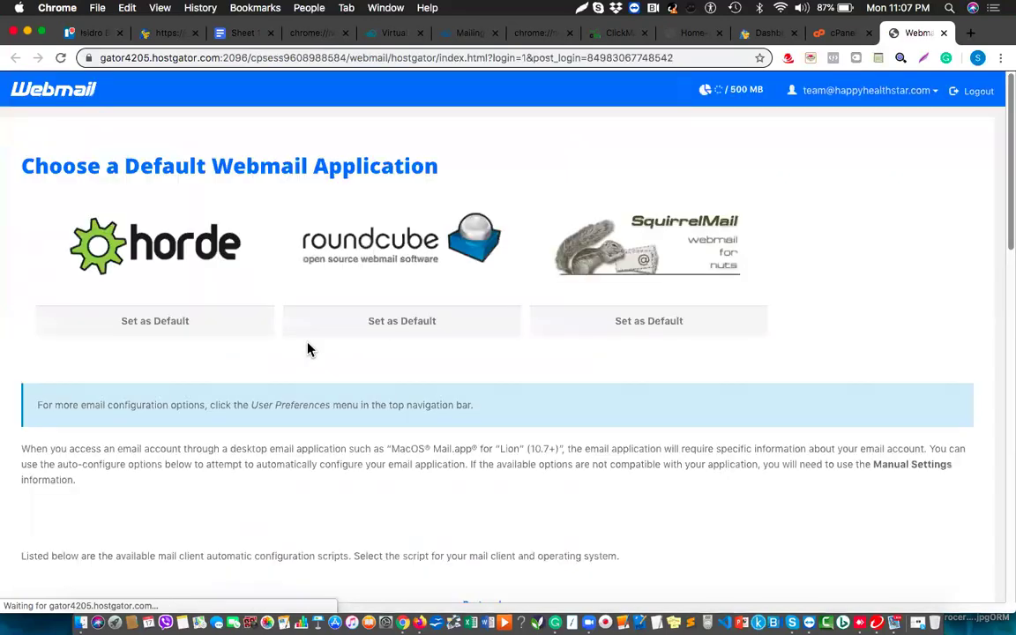
Set Roundcube as default, open the team inbox, and start a new note in the notes extension.
click(399, 323)
click(406, 243)
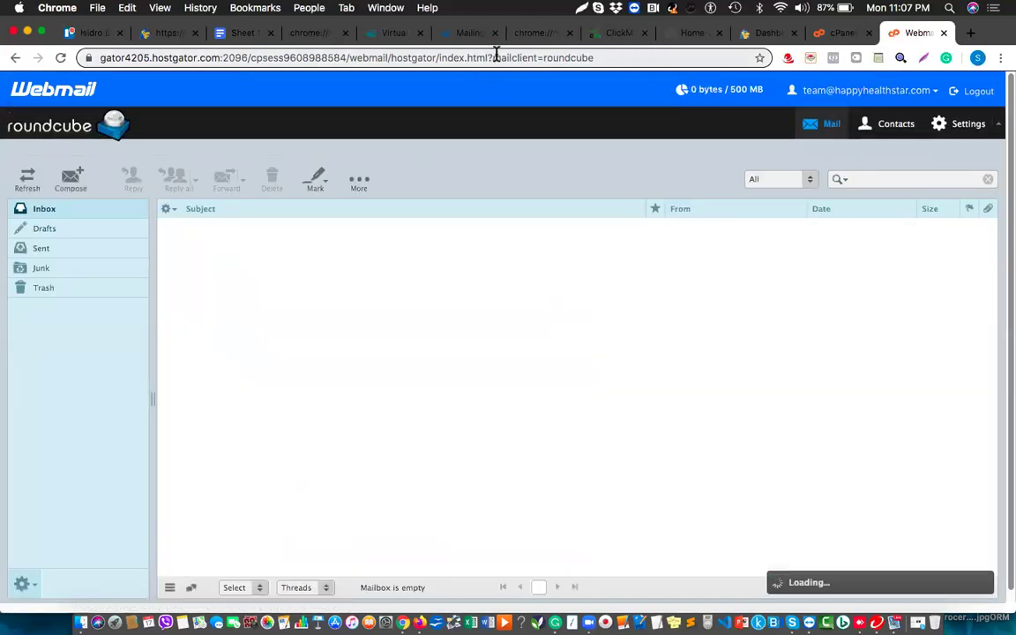
click(495, 57)
key(super+c)
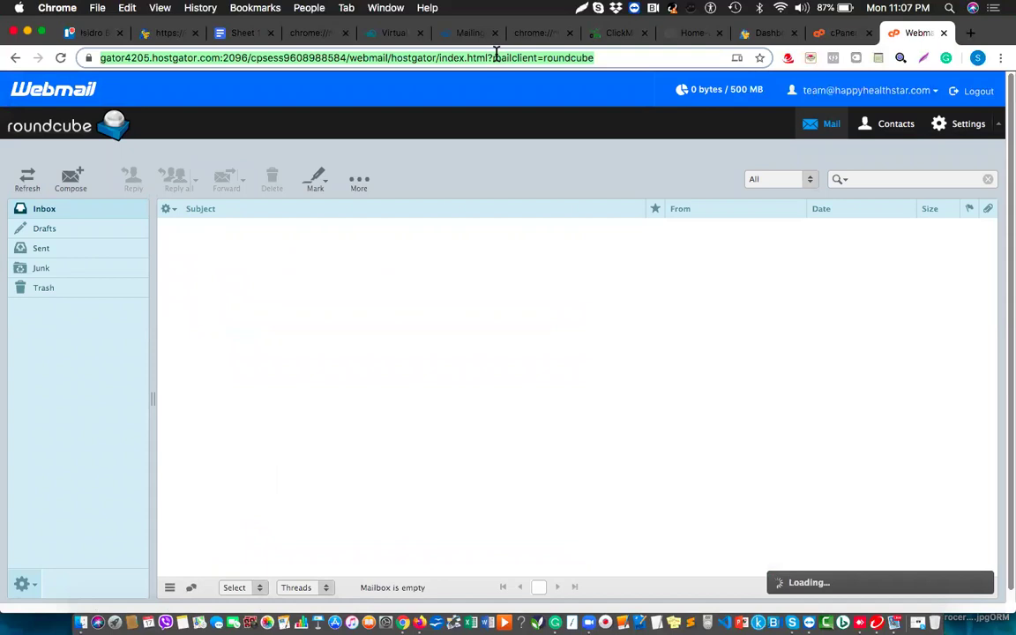
click(877, 60)
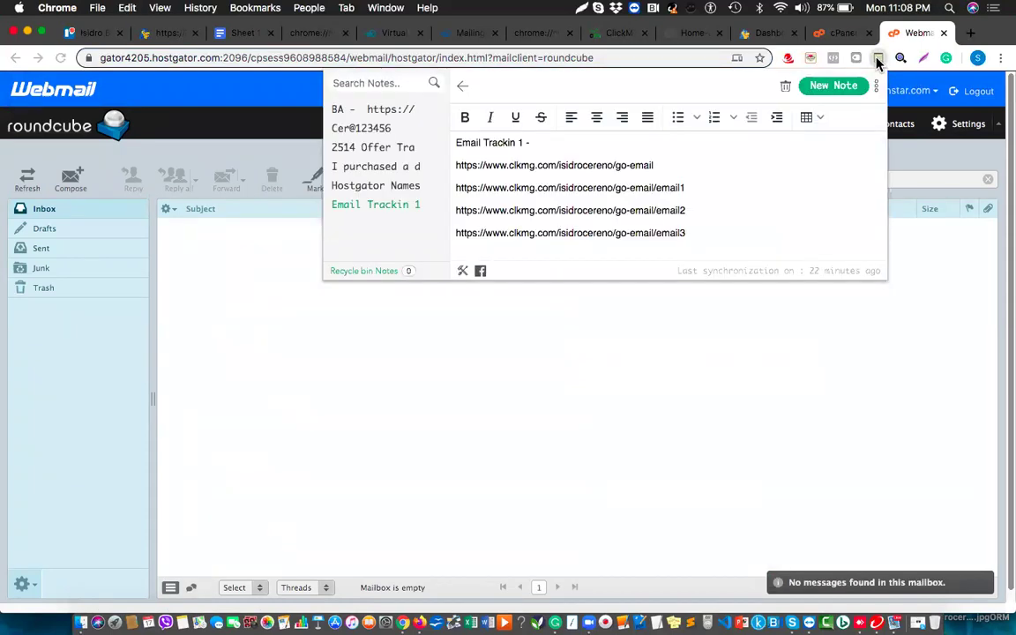
click(827, 89)
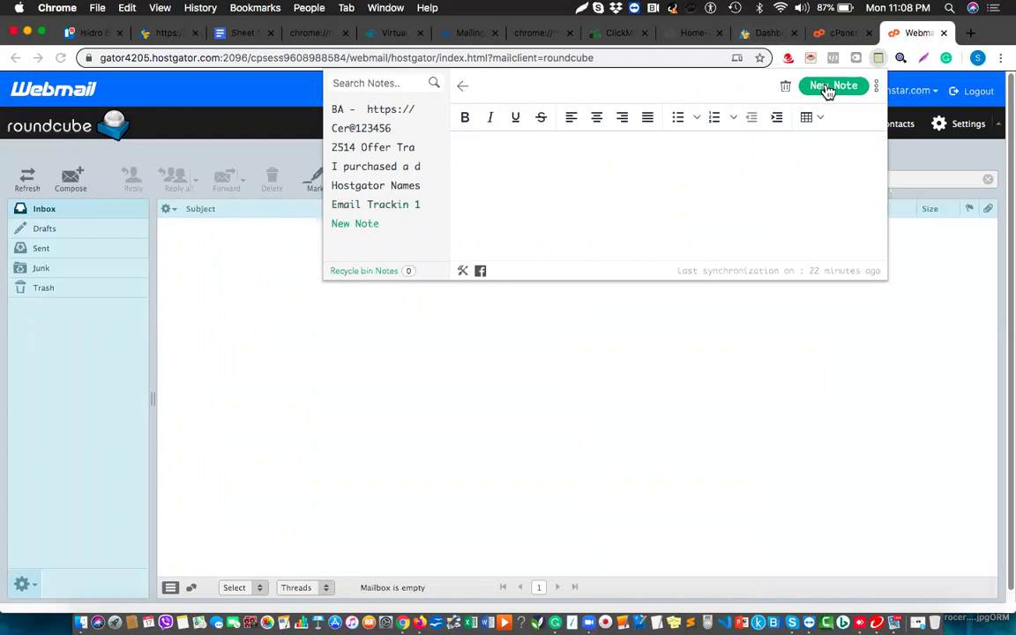
Write a note with 'Webmail', 'Happy Hellth Start' and the pasted webmail URL, then close it.
text(Webmail)
key(Return)
text(Happy Hel)
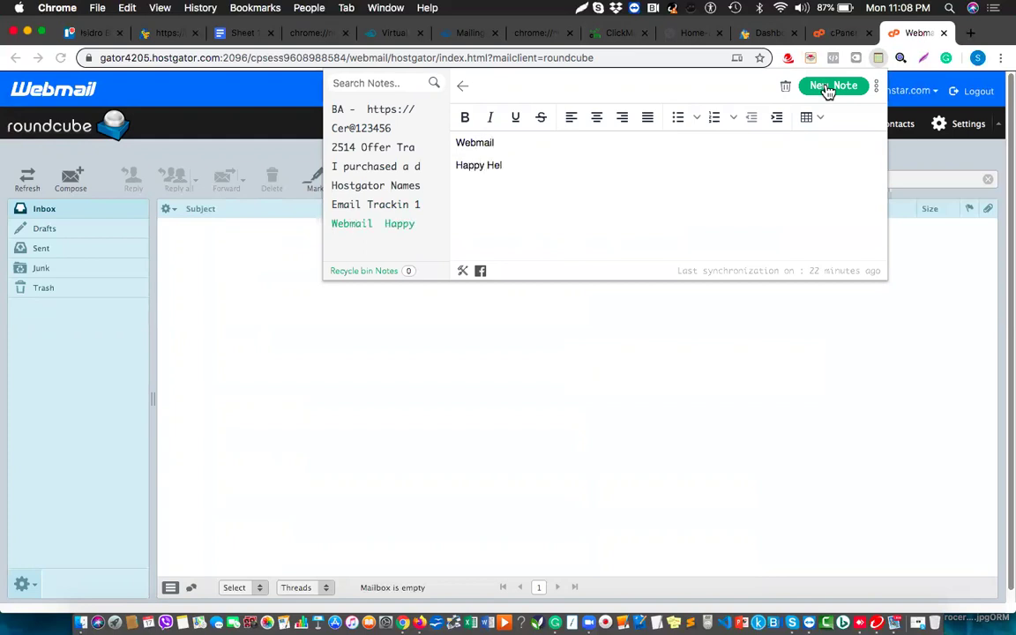
key(BackSpace)
text(alth Start)
key(Return)
key(super+v)
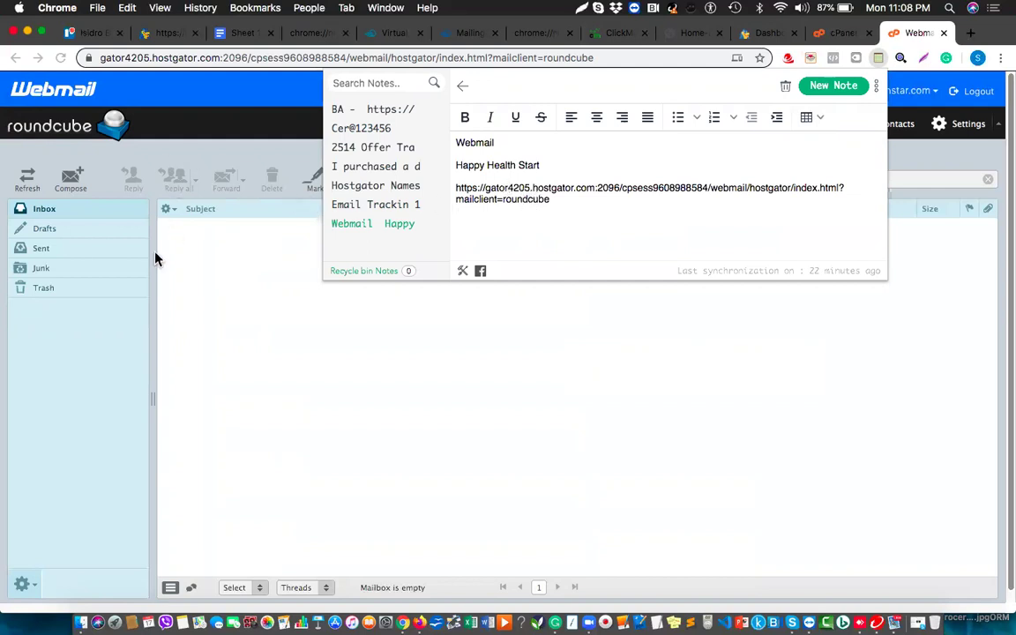
key(Escape)
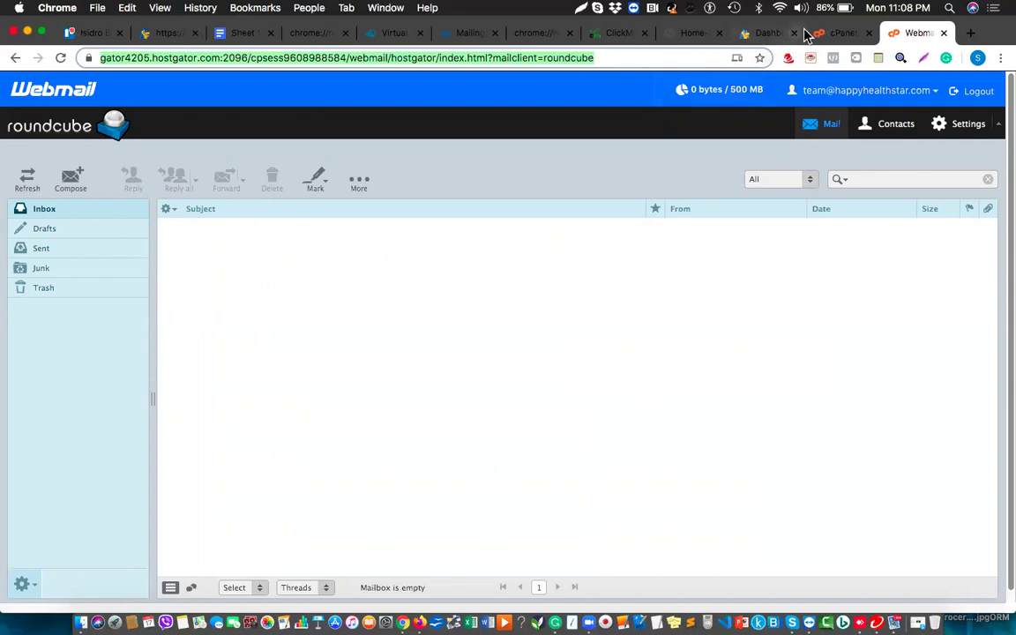
click(835, 35)
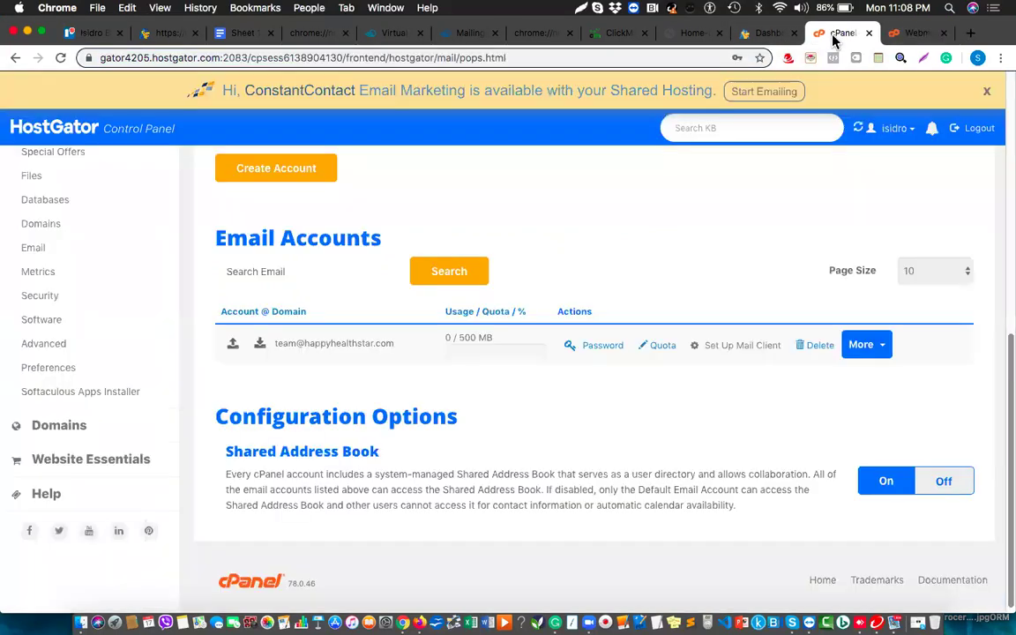
scroll(562, 279, up, 5)
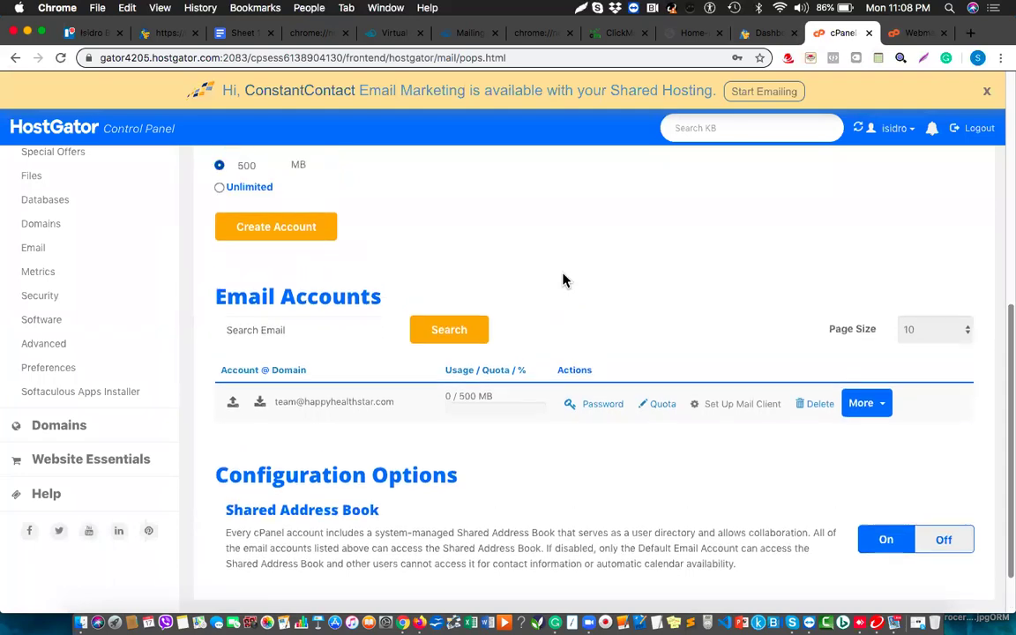
scroll(563, 278, up, 3)
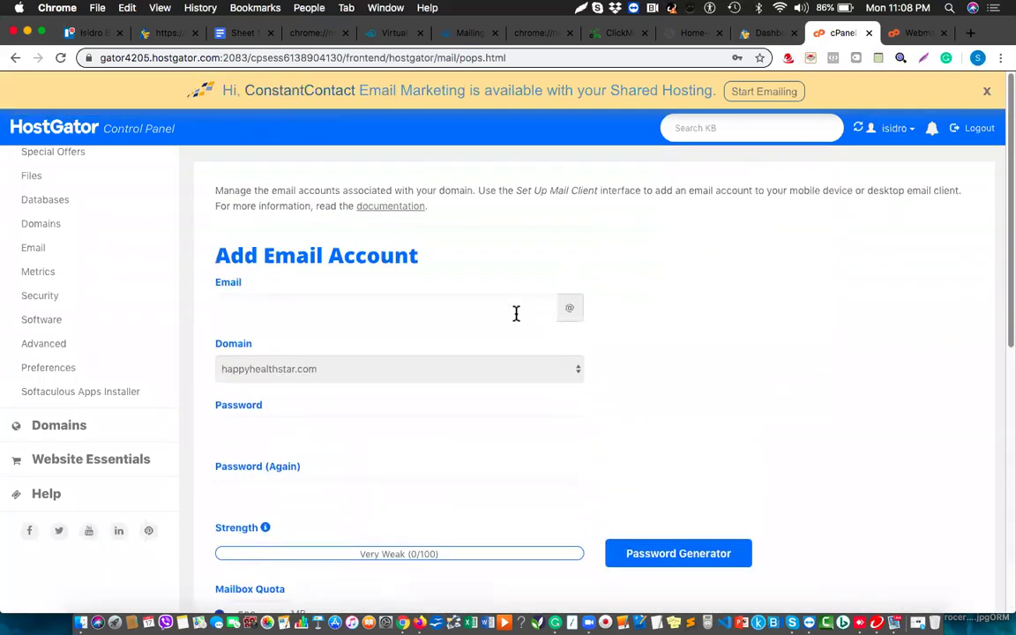
click(495, 381)
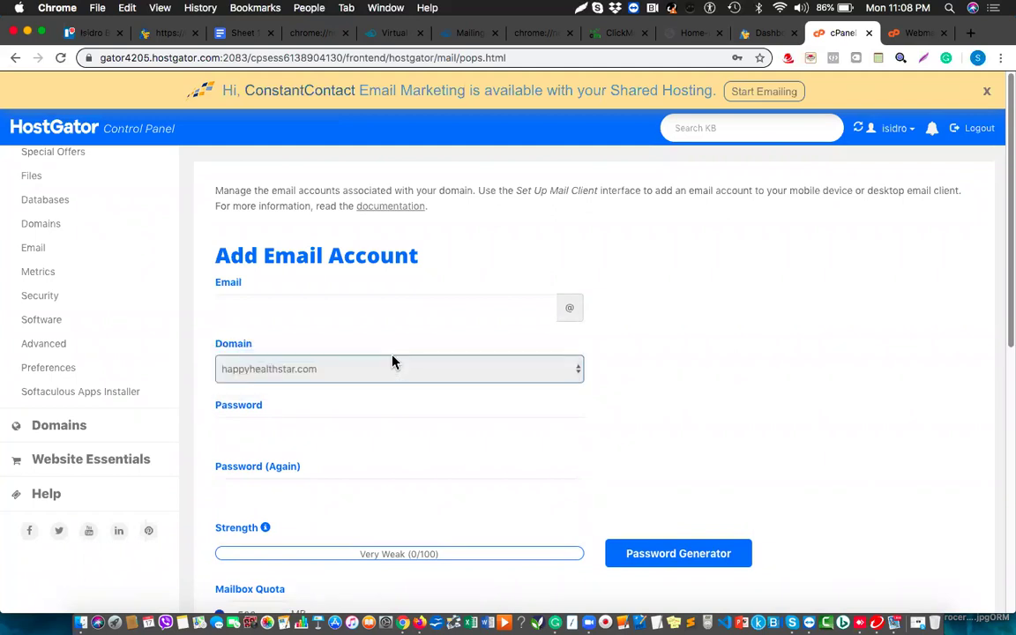
click(392, 357)
click(397, 306)
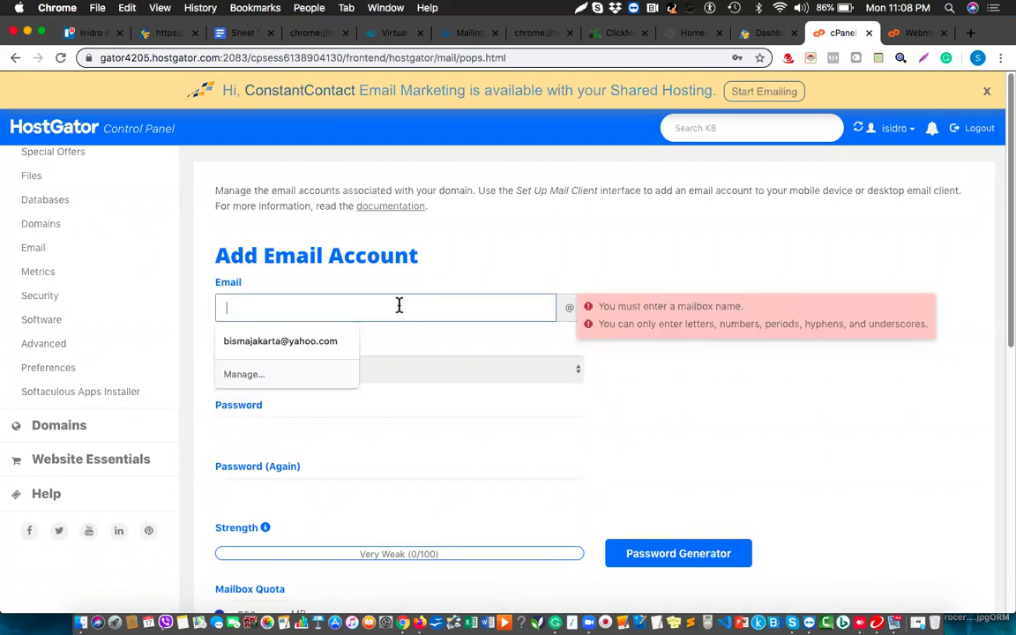
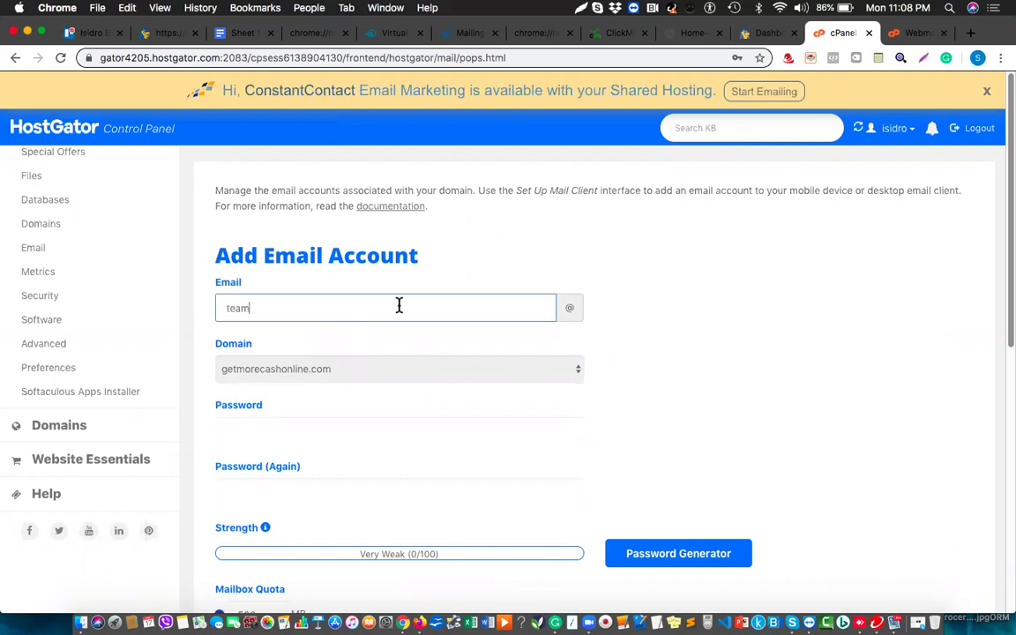
Enter and confirm the new account's password.
click(297, 427)
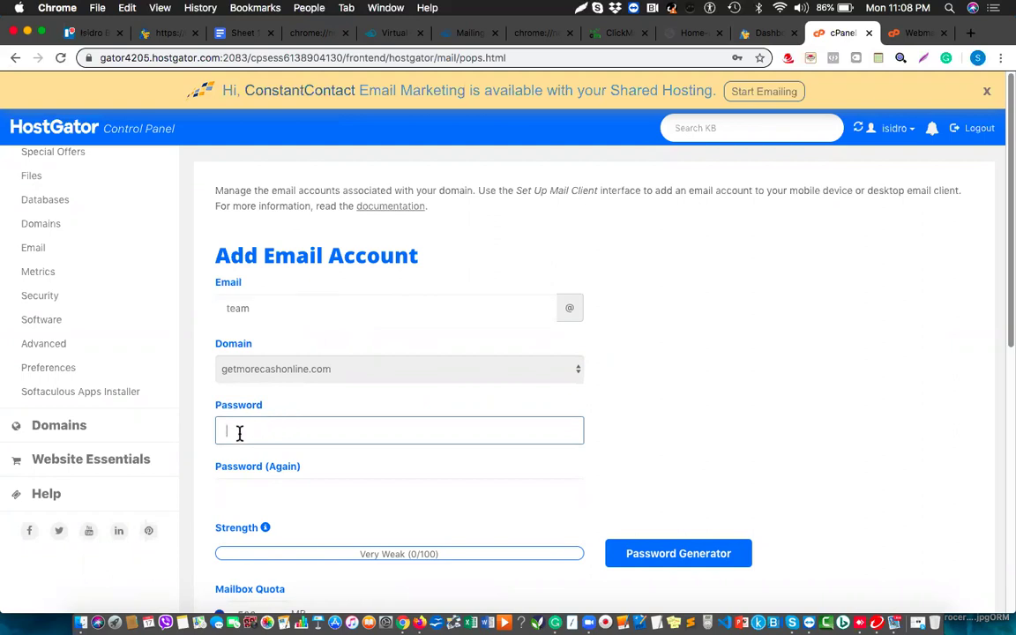
text(•••••••••••)
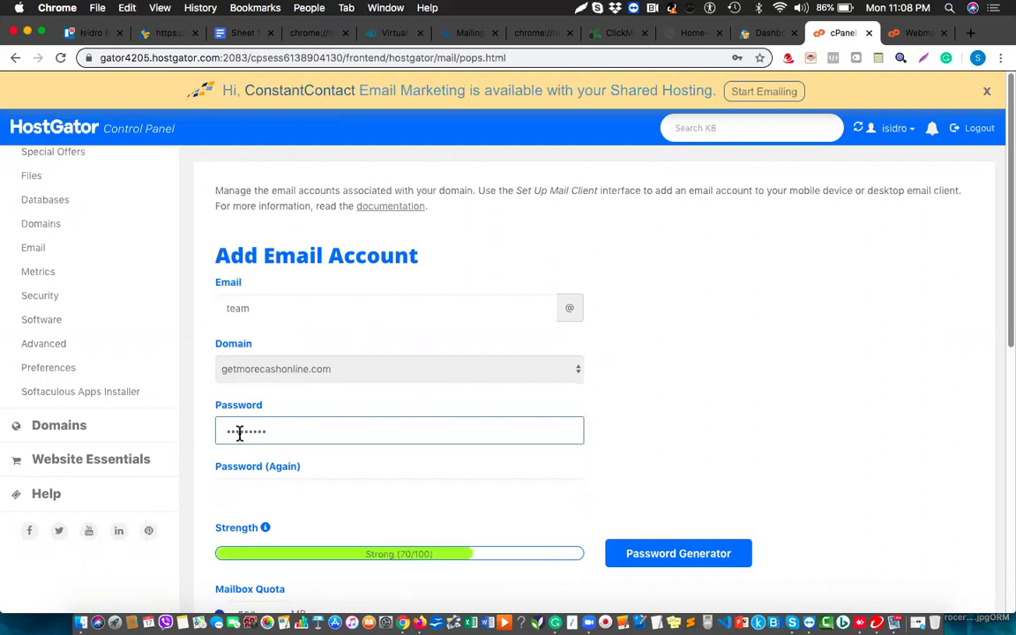
click(256, 500)
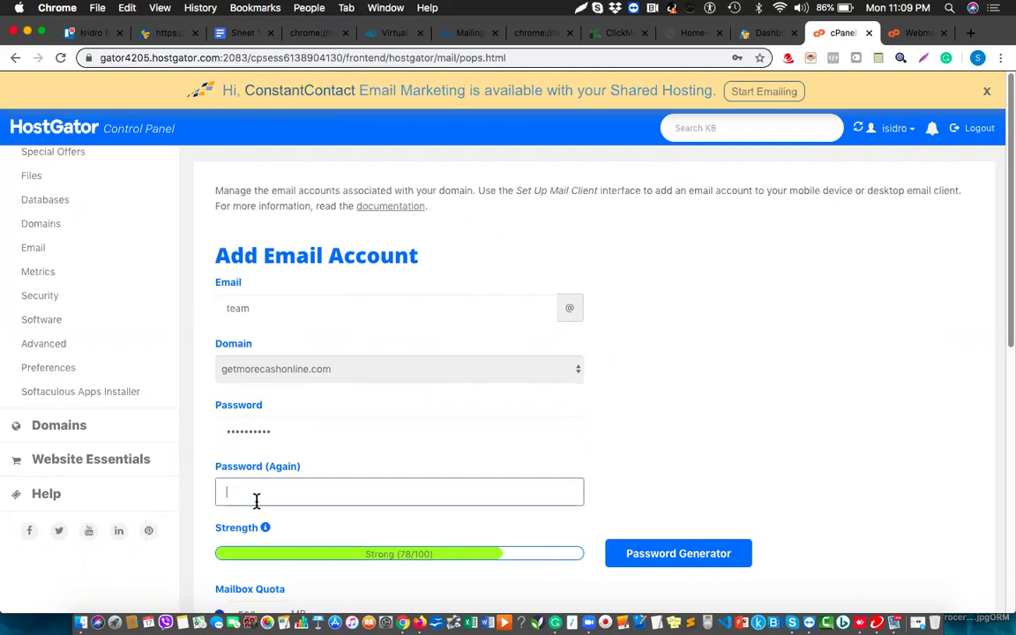
text(aaaaaaaaaa)
scroll(274, 521, down, 3)
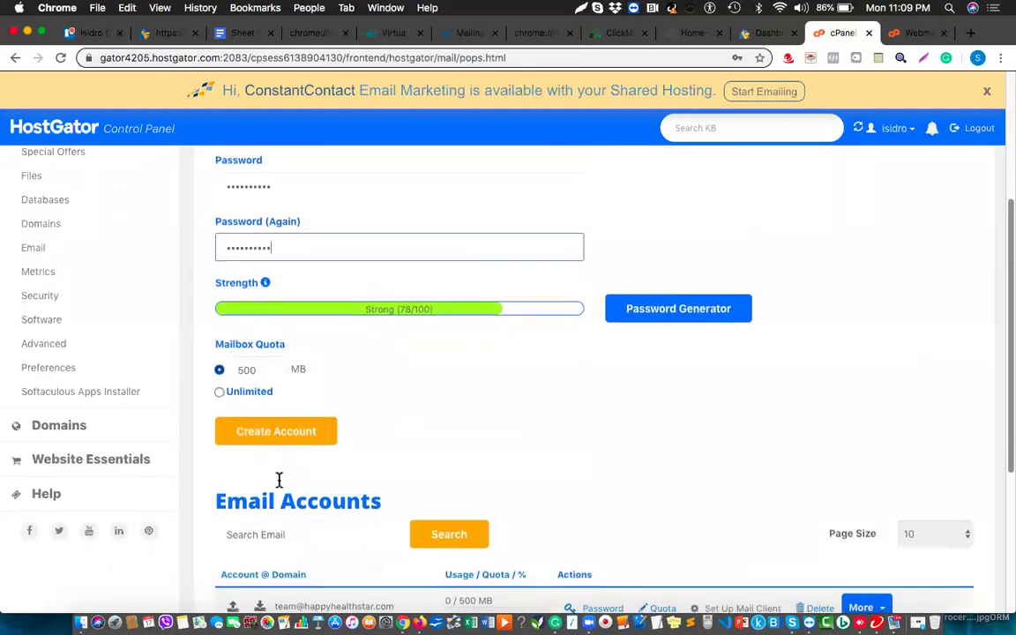
click(276, 432)
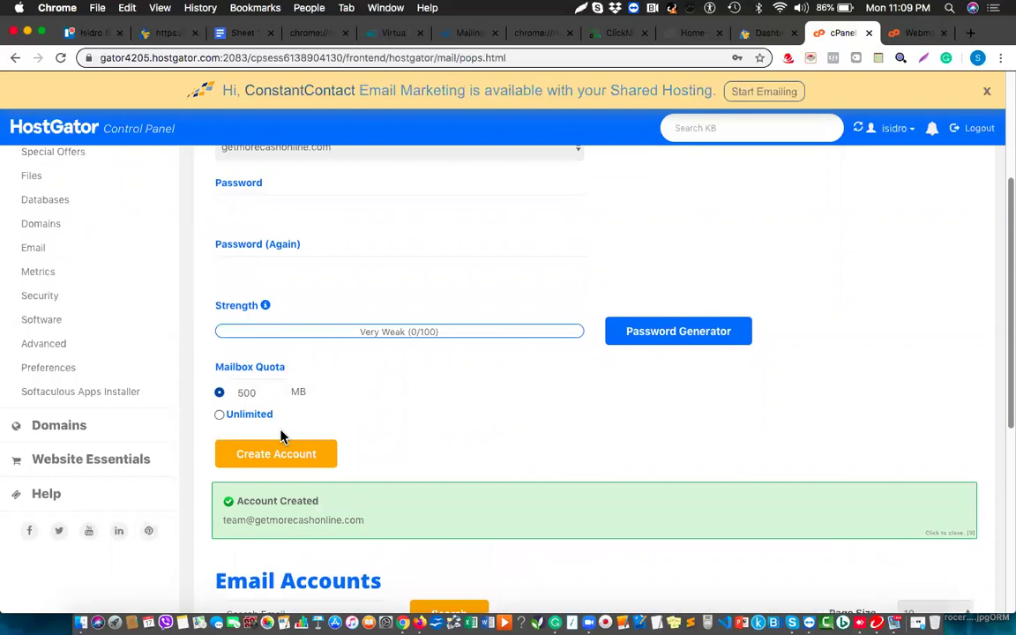
scroll(281, 434, down, 3)
scroll(282, 434, down, 4)
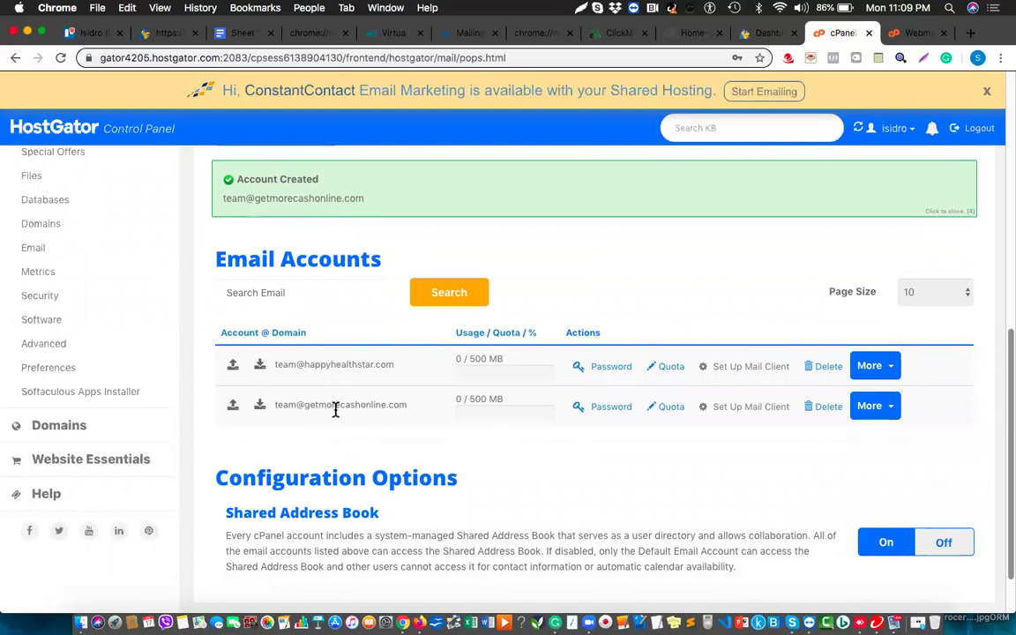
click(881, 411)
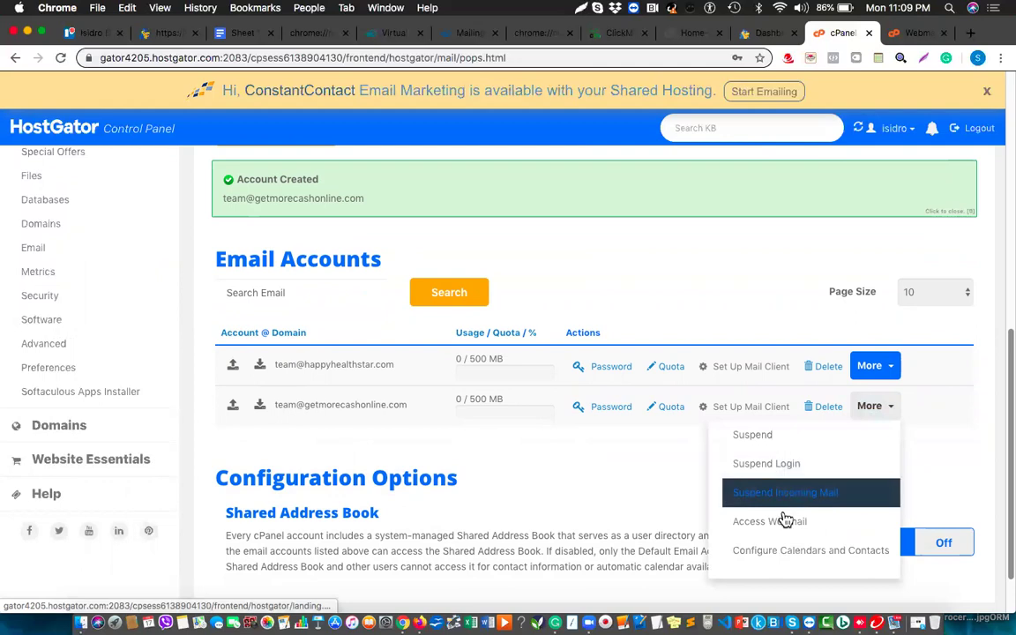
scroll(783, 519, down, 2)
click(791, 474)
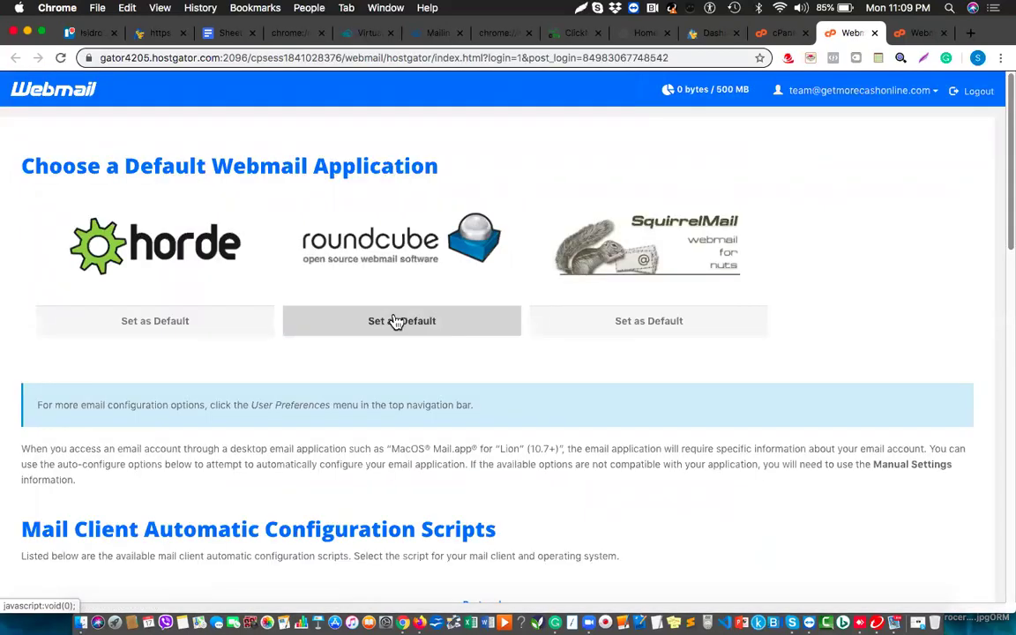
click(395, 320)
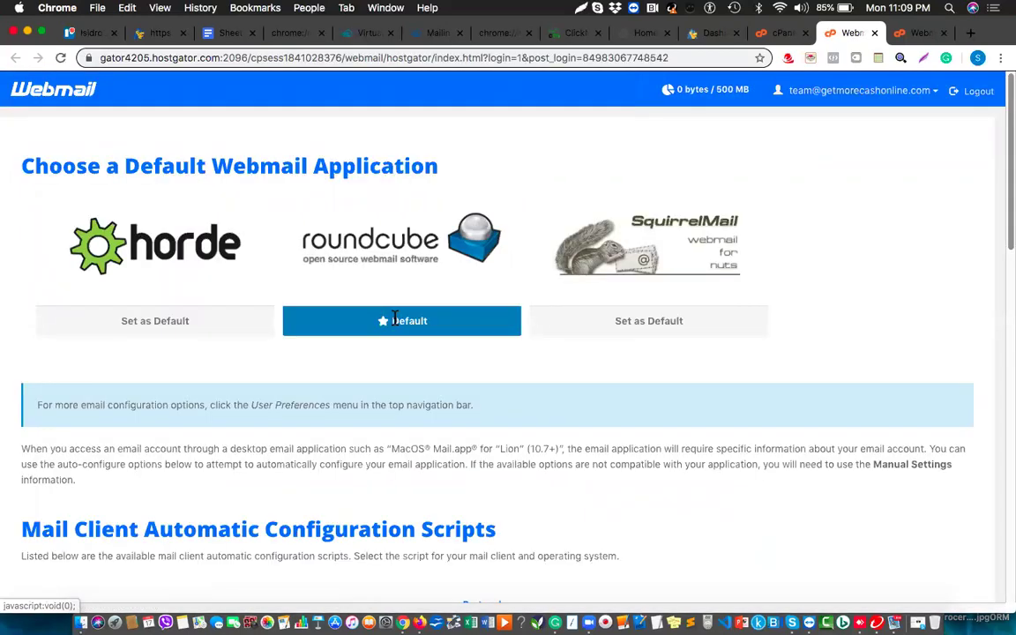
click(403, 267)
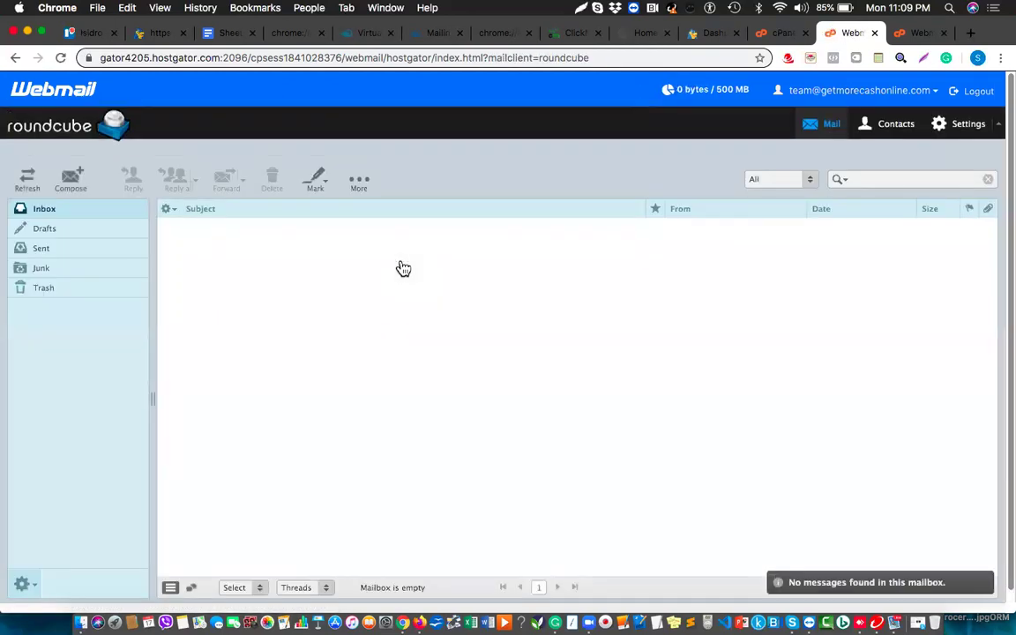
click(443, 55)
key(cmd+c)
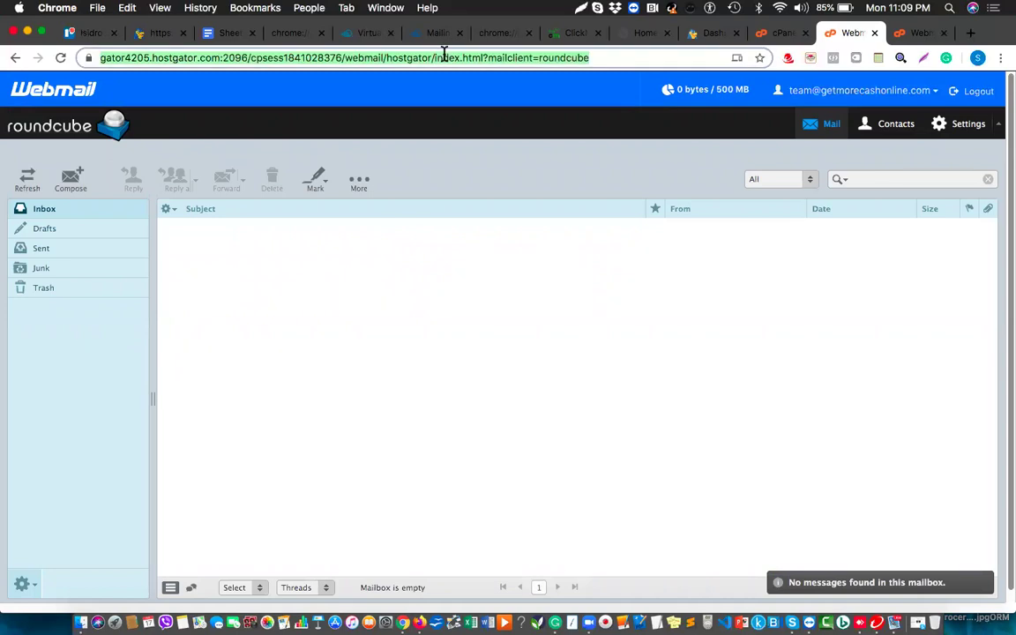
Add a blank line to the saved note and select the webmail page address.
click(879, 58)
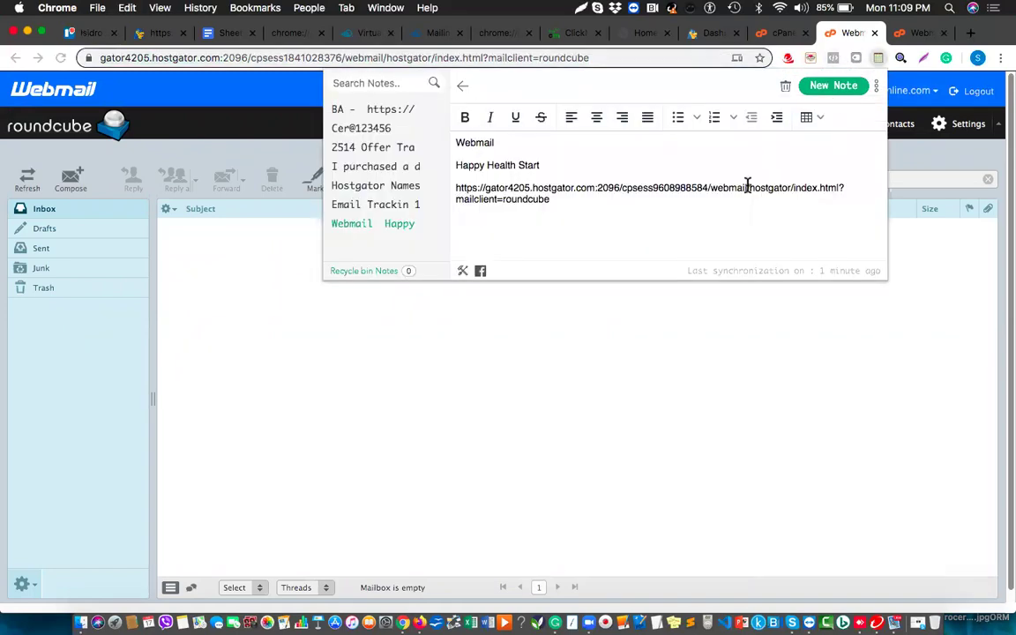
key(Return)
click(880, 59)
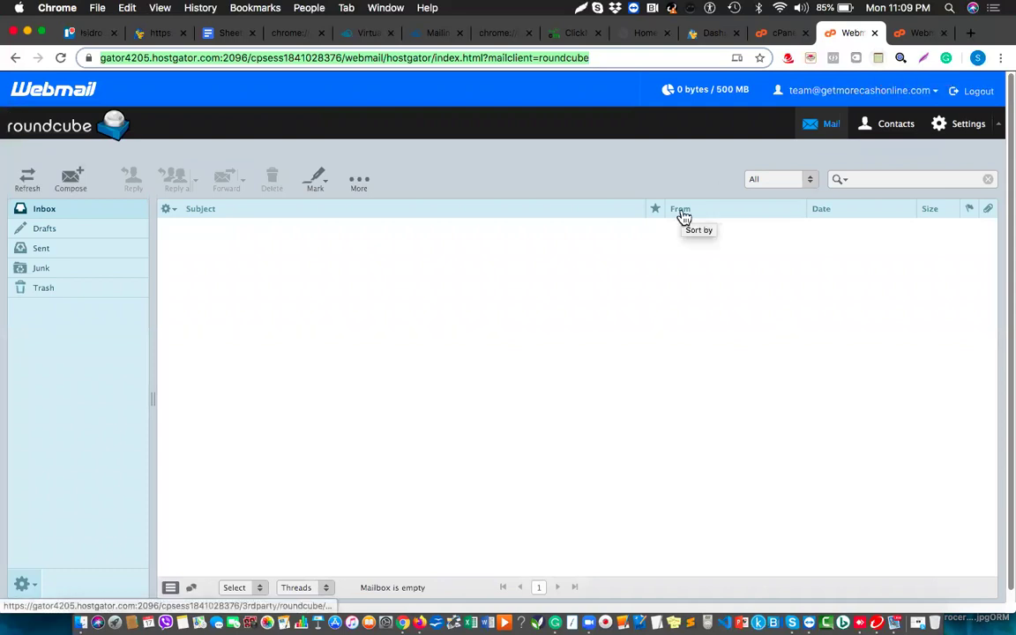
click(879, 60)
text(Tea)
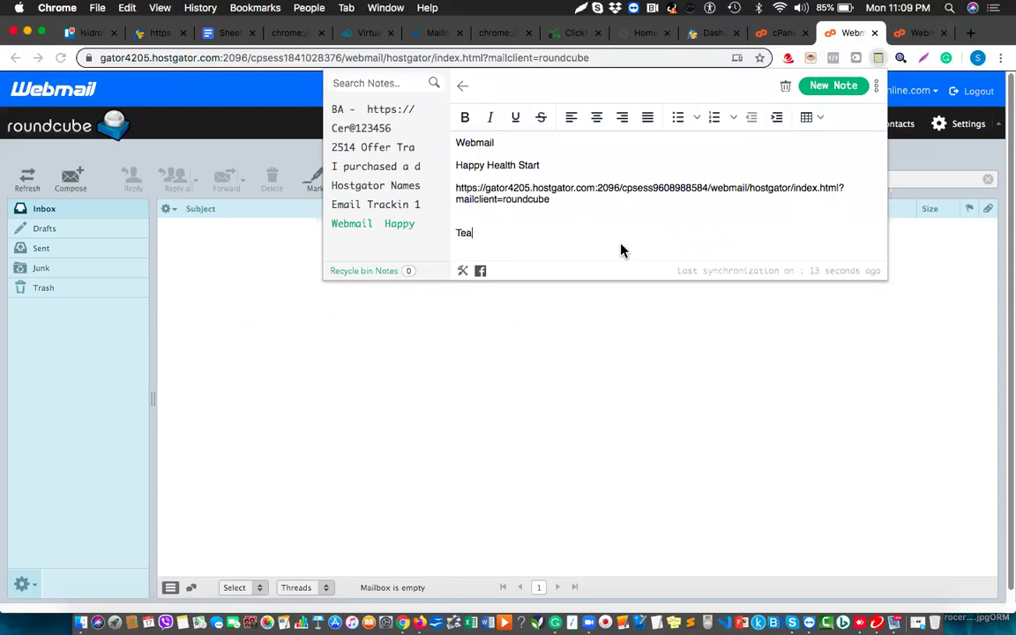
key(BackSpace)
key(BackSpace)
key(BackSpace)
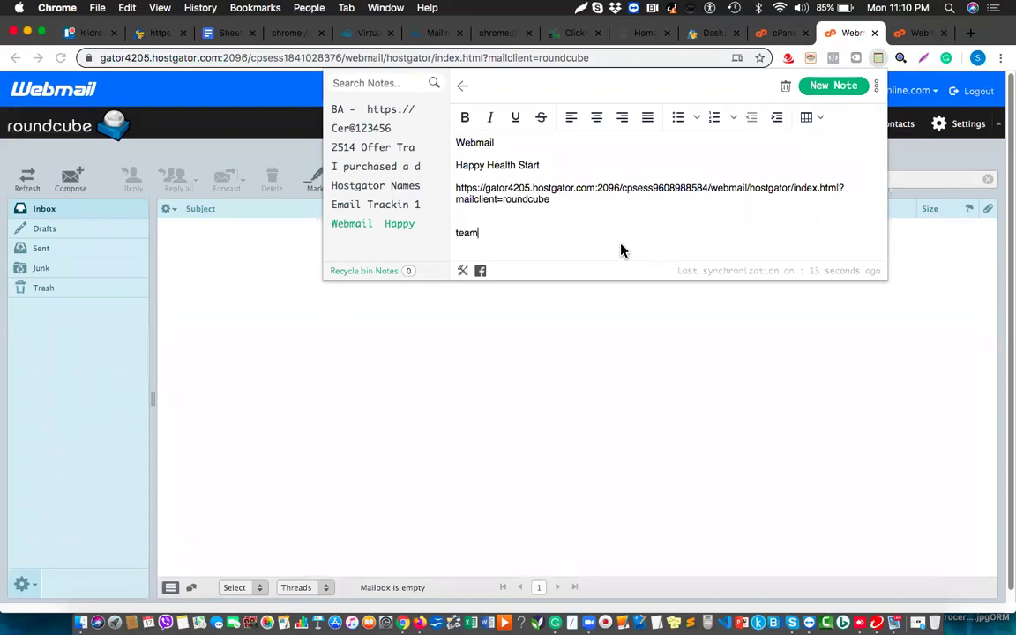
key(Return)
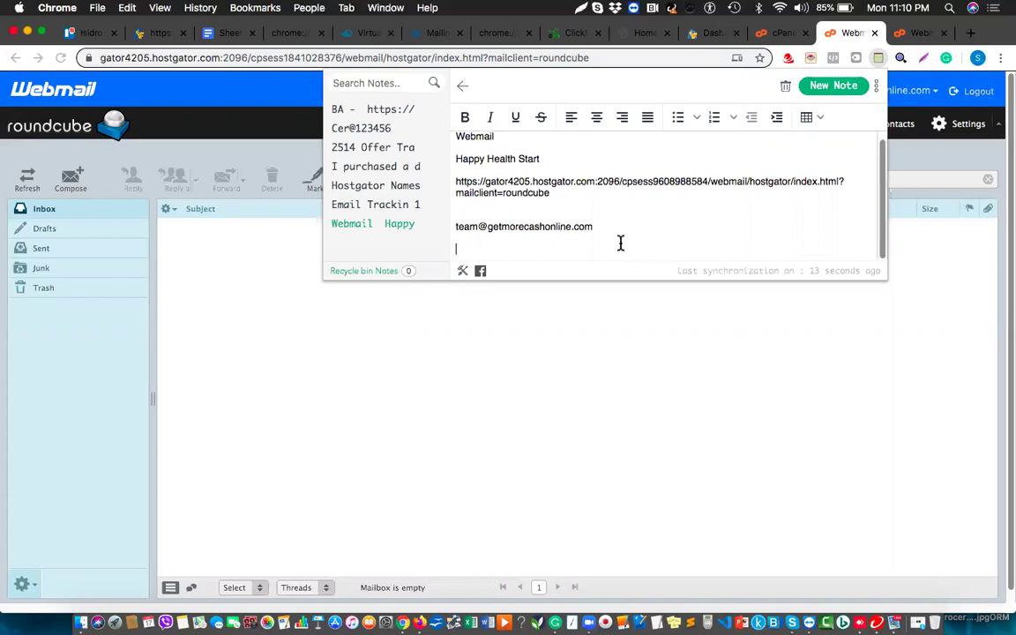
key(cmd+v)
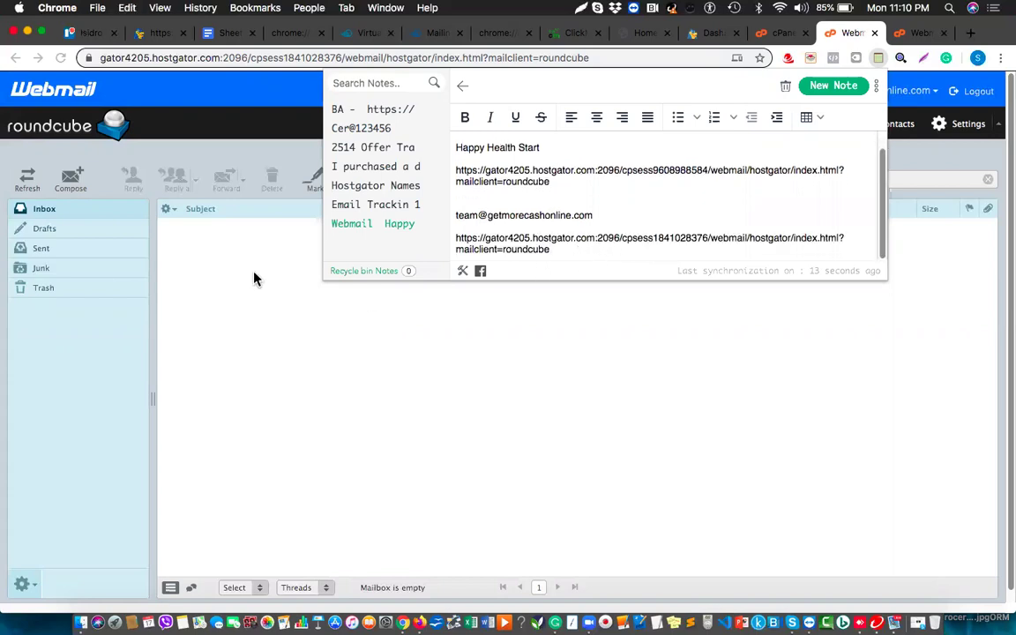
key(cmd+l)
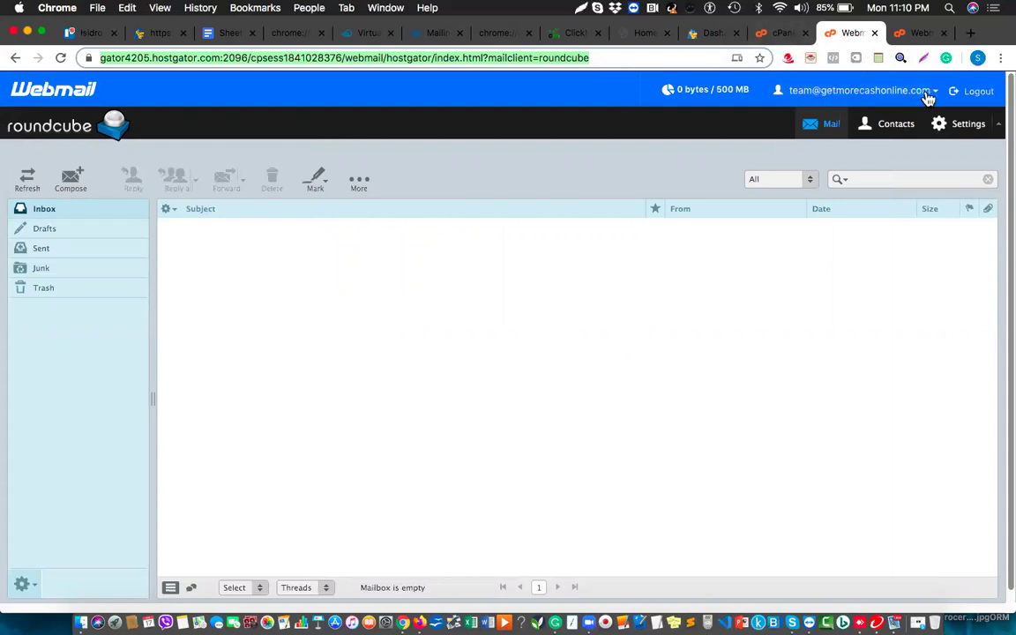
click(779, 36)
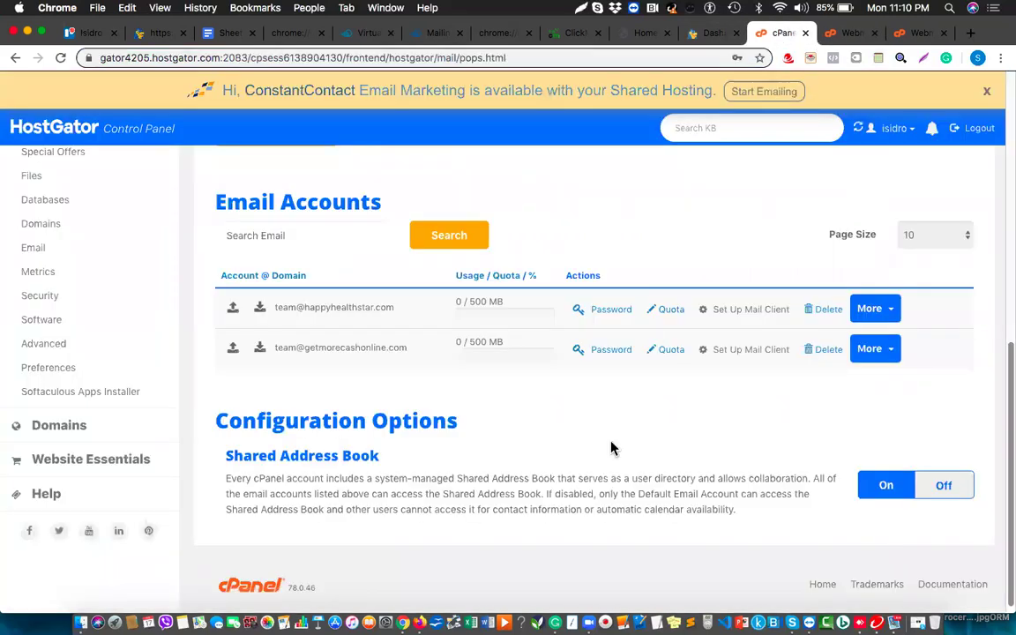